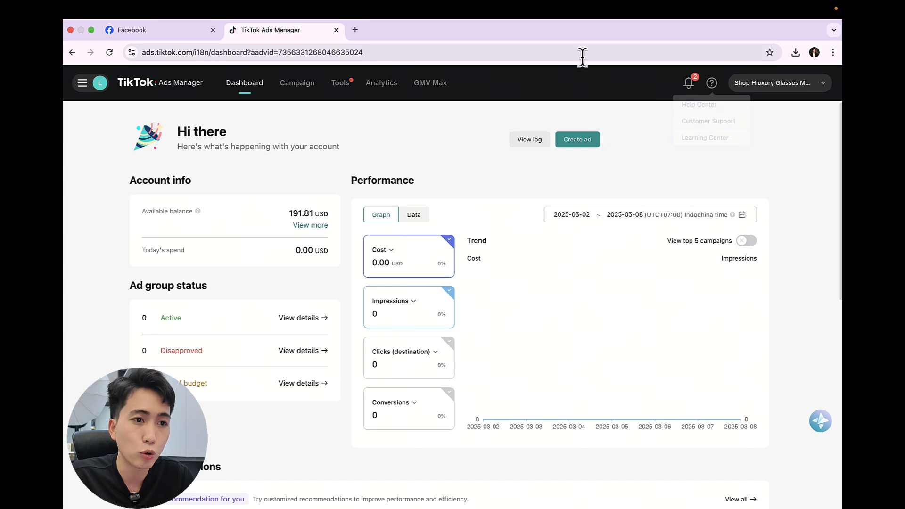
# Step: Create a Product sales campaign sourced from TikTok Shop and set its ad group's Shop Ads type to Product Shopping Ads
pyautogui.click(582, 139)
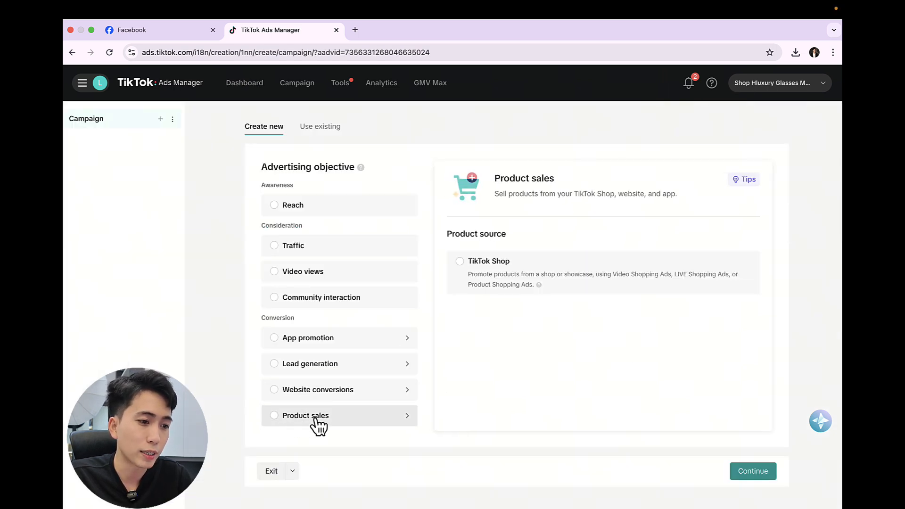
pyautogui.click(316, 418)
pyautogui.scroll(-2, 358, 401)
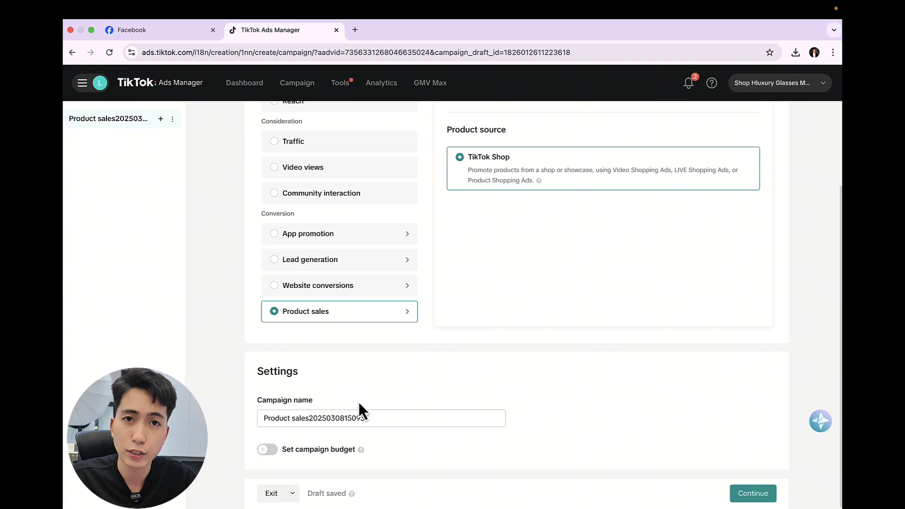
pyautogui.click(754, 495)
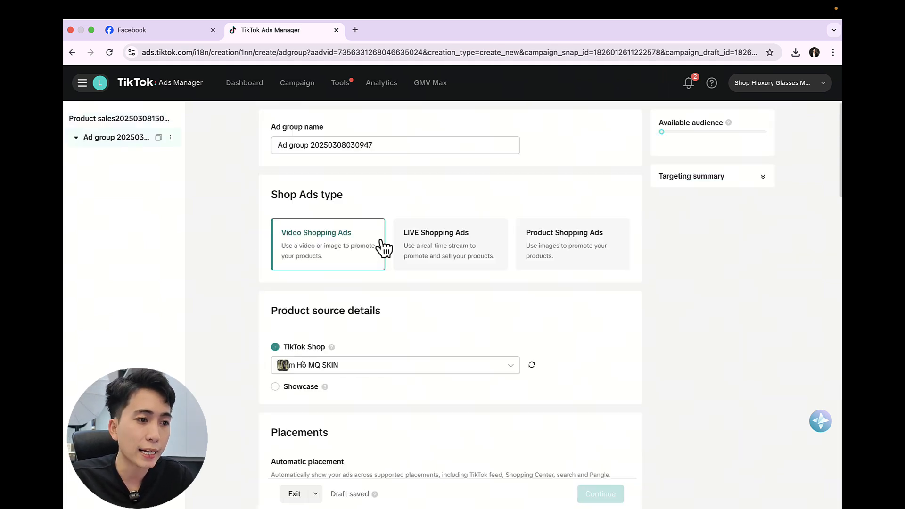
pyautogui.click(610, 211)
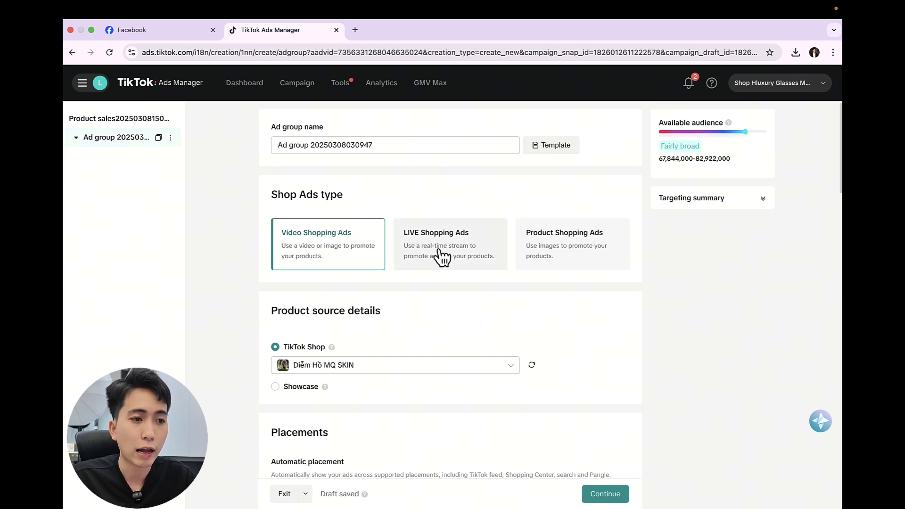
pyautogui.click(587, 257)
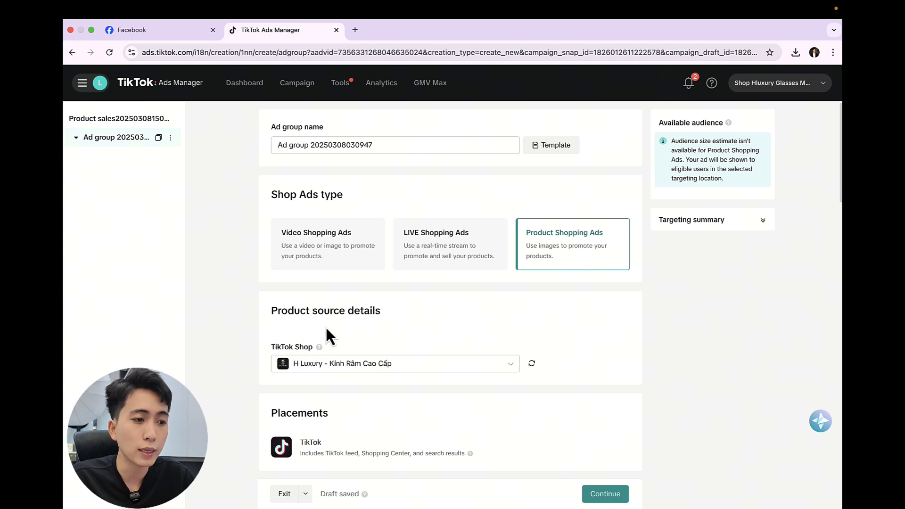
# Step: Limit the ad group's age targeting to 18-24 and 25-34 by removing 35-44, 45-54 and 55+
pyautogui.scroll(-7, 374, 346)
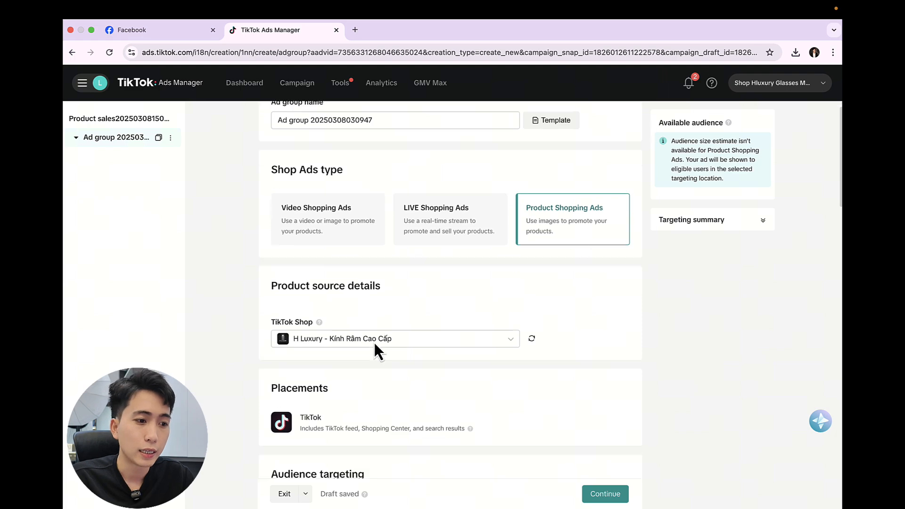
pyautogui.scroll(-2, 395, 349)
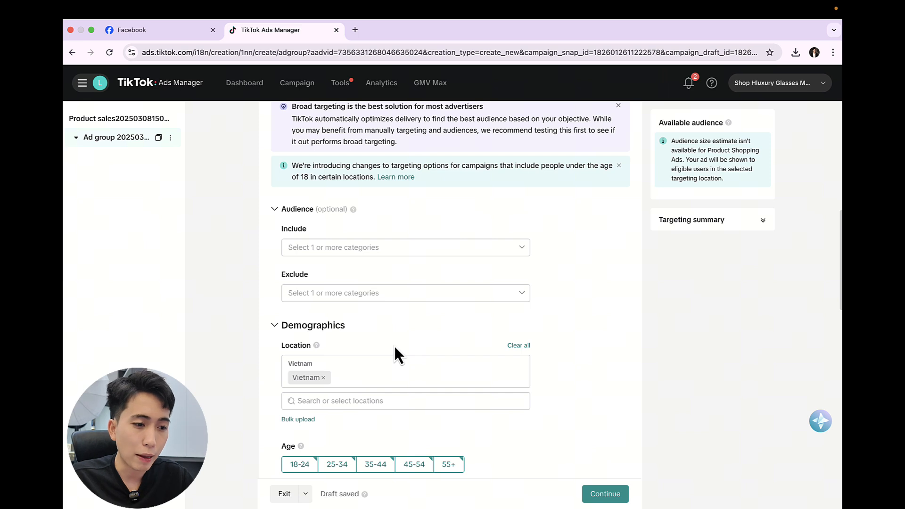
pyautogui.scroll(-2, 395, 349)
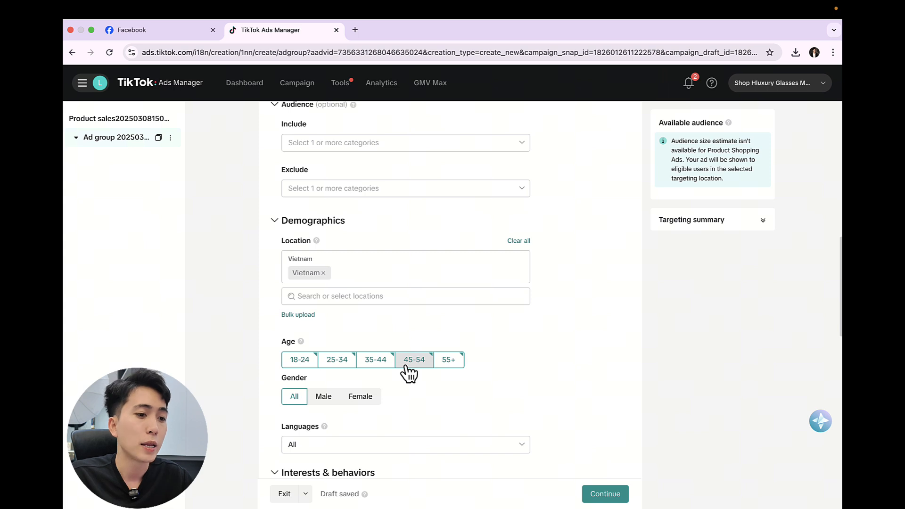
pyautogui.click(452, 363)
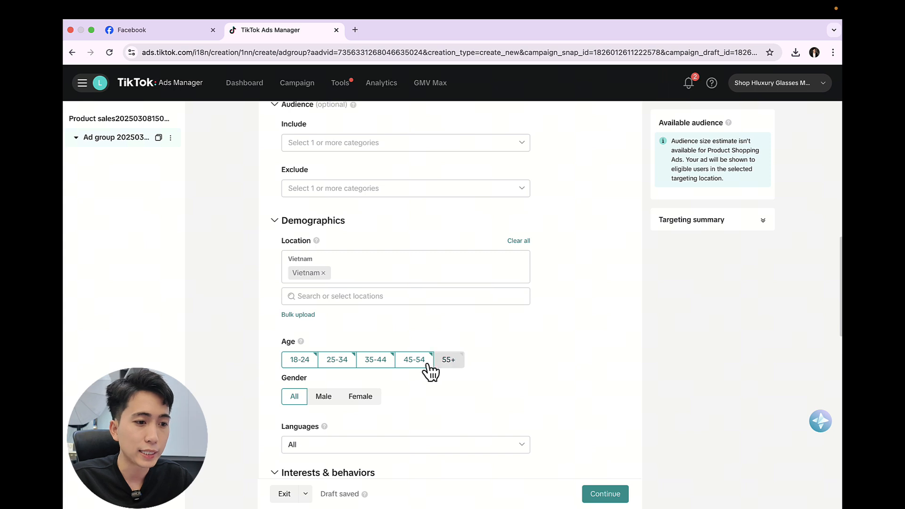
pyautogui.click(421, 363)
pyautogui.click(382, 372)
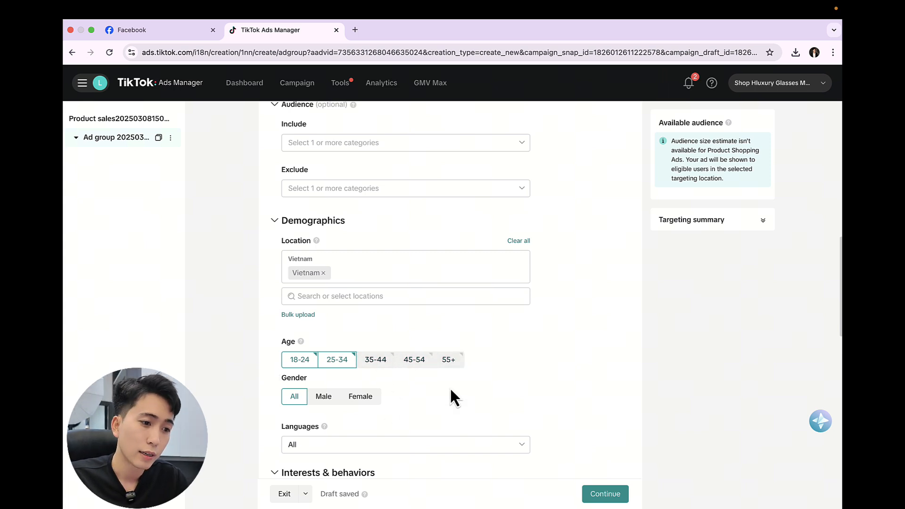
# Step: Set the language targeting in the ad group's demographics to Vietnamese
pyautogui.scroll(-1, 452, 398)
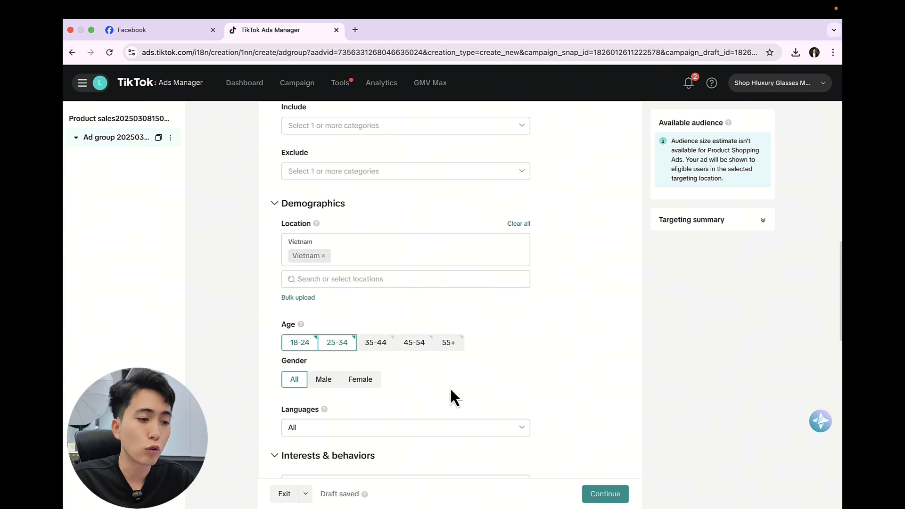
pyautogui.click(404, 430)
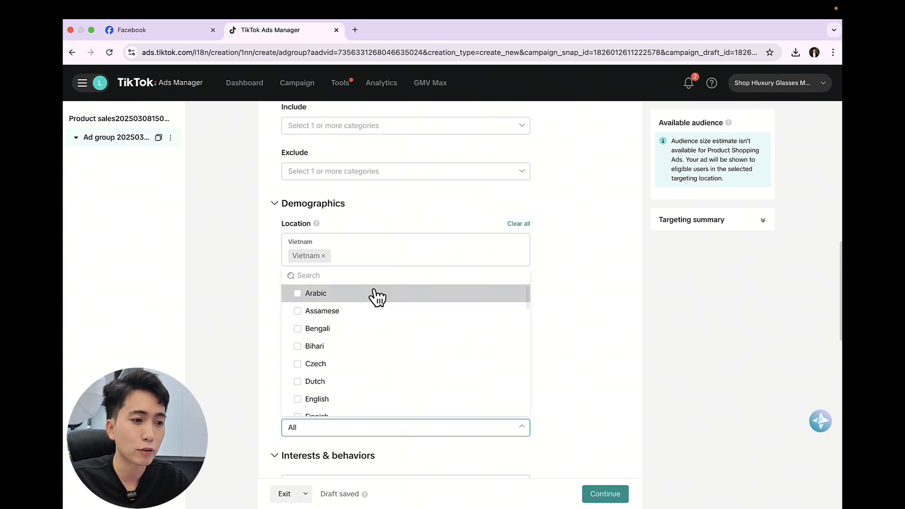
pyautogui.write('vi')
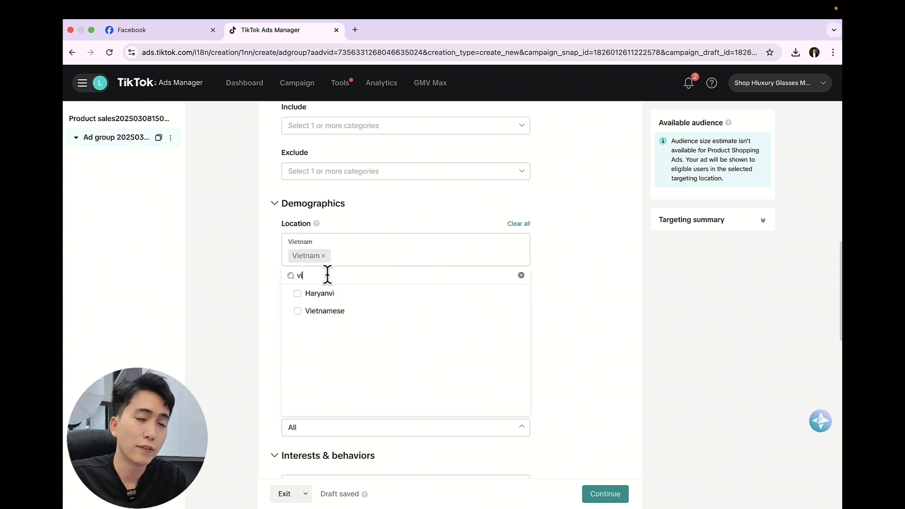
pyautogui.click(340, 313)
pyautogui.click(566, 336)
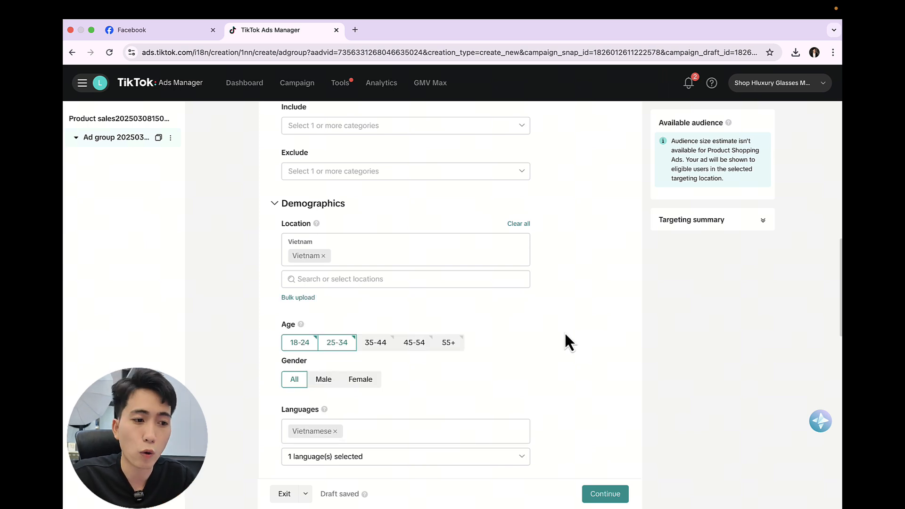
pyautogui.scroll(-5, 564, 332)
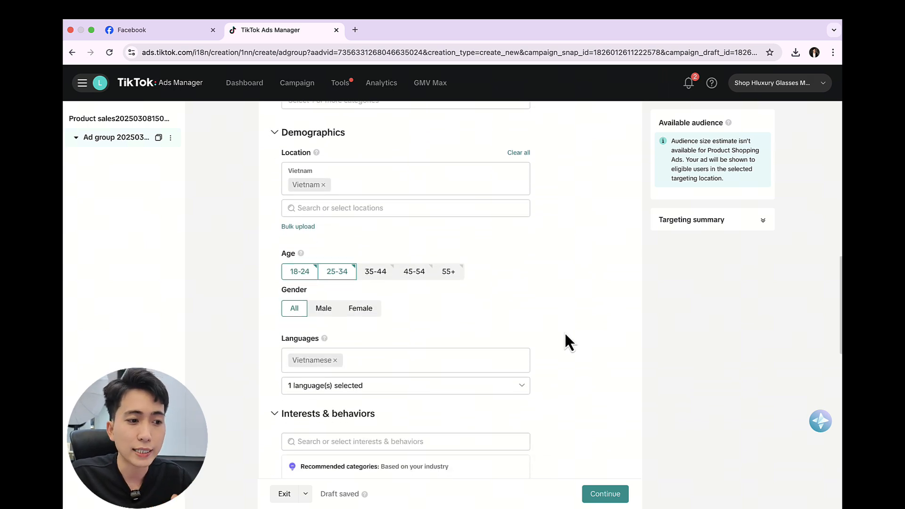
pyautogui.scroll(-3, 564, 331)
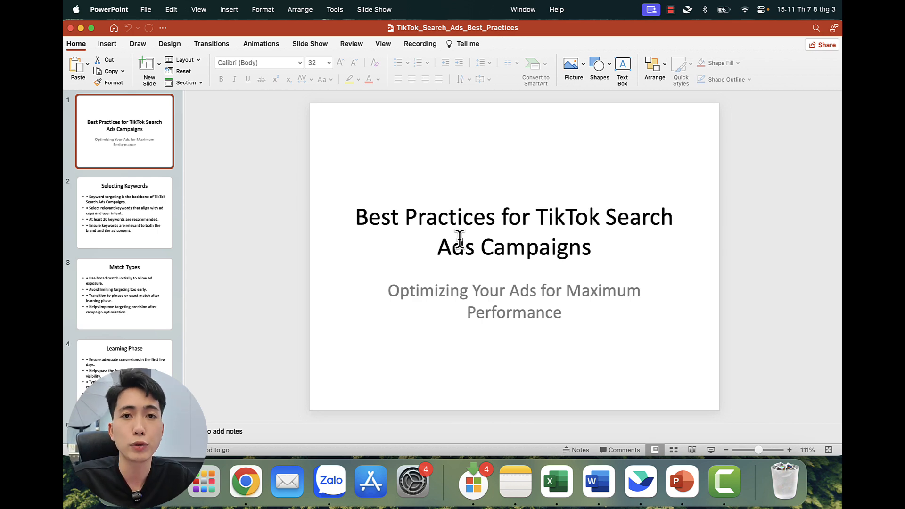
# Step: Open the Selecting Keywords slide in the PowerPoint presentation and highlight the bullet on the recommended number of keywords
pyautogui.click(162, 183)
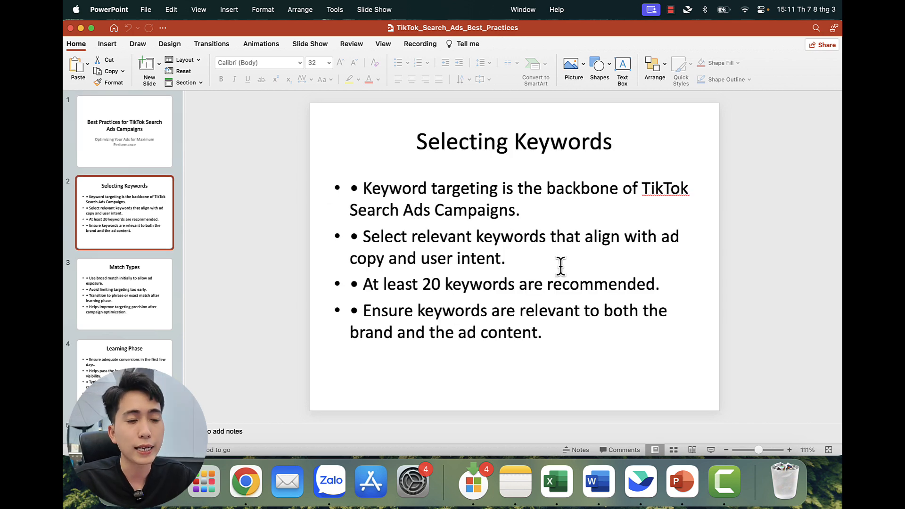
pyautogui.moveTo(365, 284); pyautogui.dragTo(612, 281)
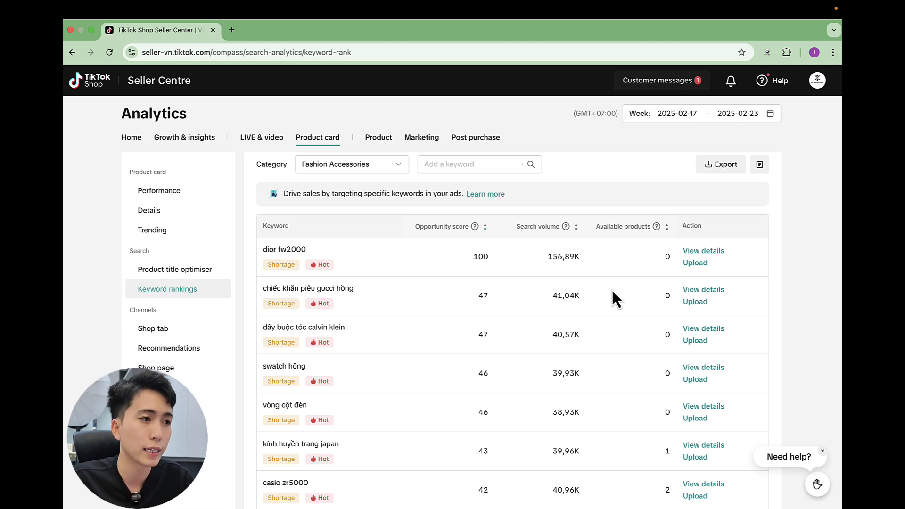
# Step: Switch to TikTok Shop Seller Centre and open Keyword rankings within the Product card analytics of Data compass
pyautogui.click(109, 89)
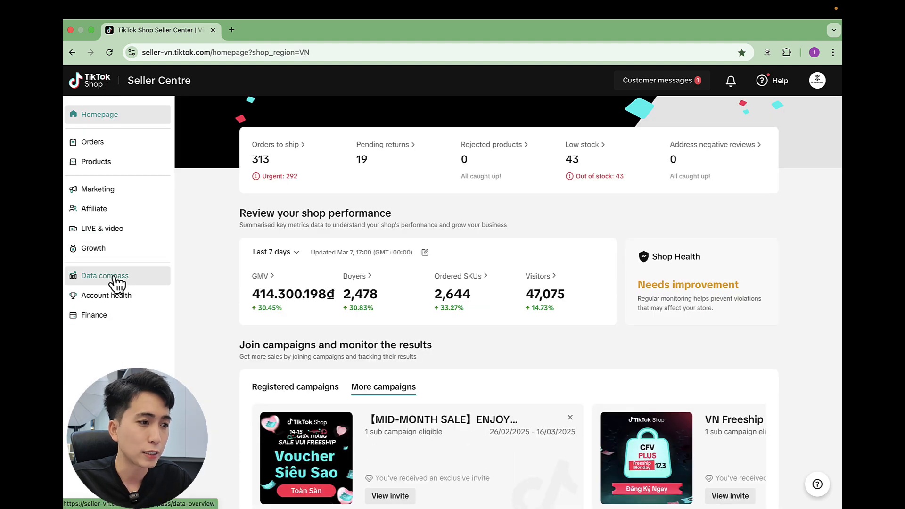
pyautogui.click(115, 278)
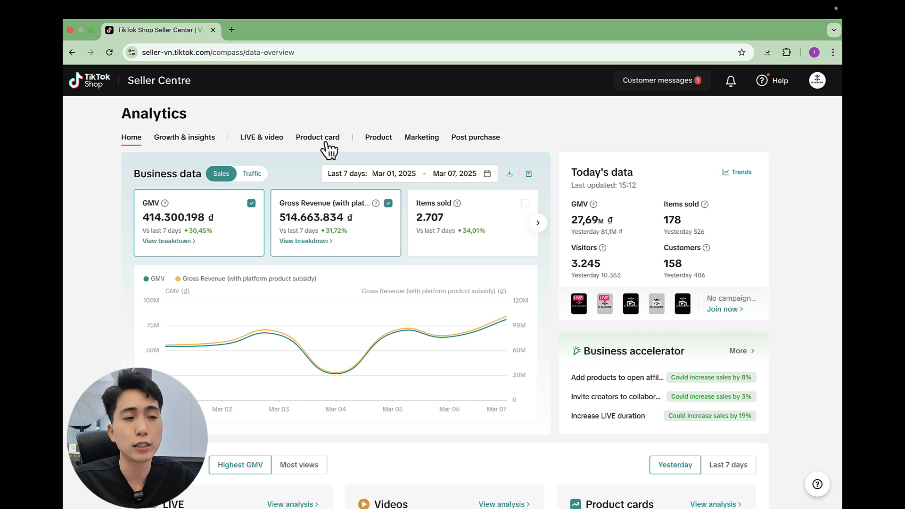
pyautogui.click(326, 144)
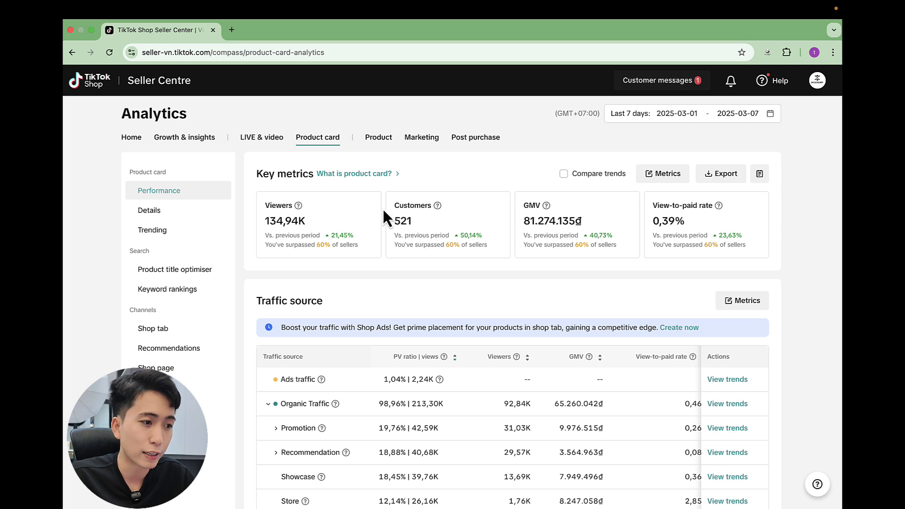
pyautogui.click(173, 291)
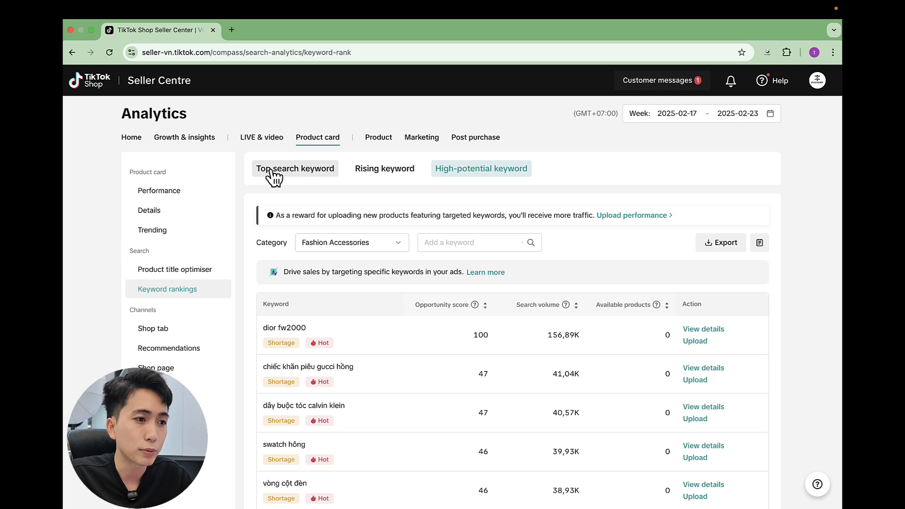
# Step: Show the top search keyword ranking filtered to the Eyewear category under Fashion Accessories
pyautogui.click(298, 171)
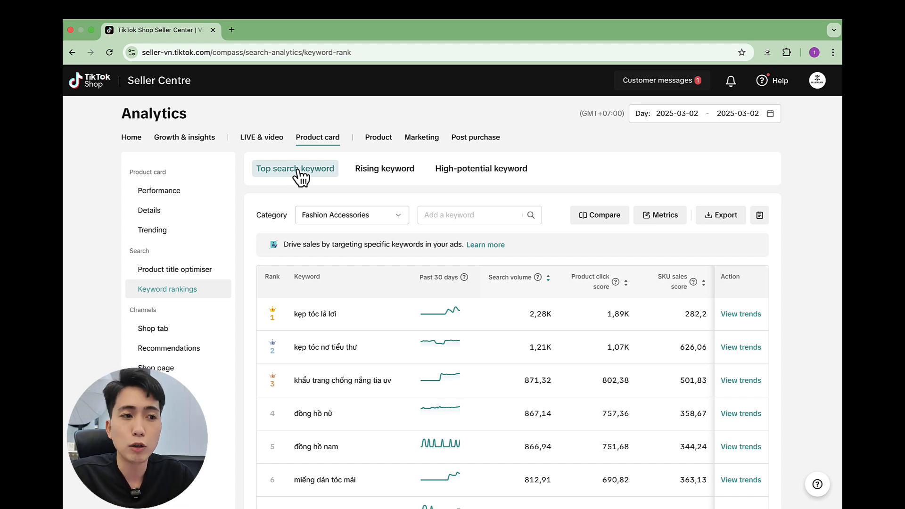
pyautogui.click(347, 219)
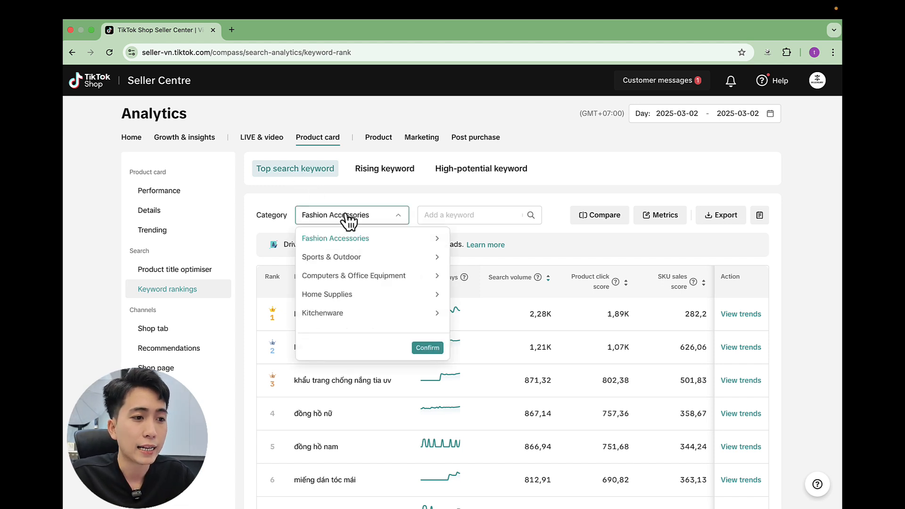
pyautogui.click(359, 244)
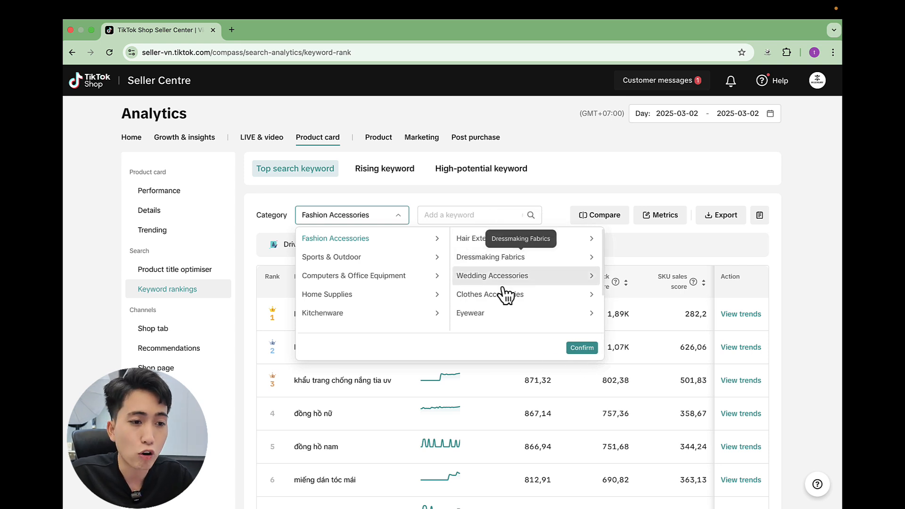
pyautogui.click(506, 316)
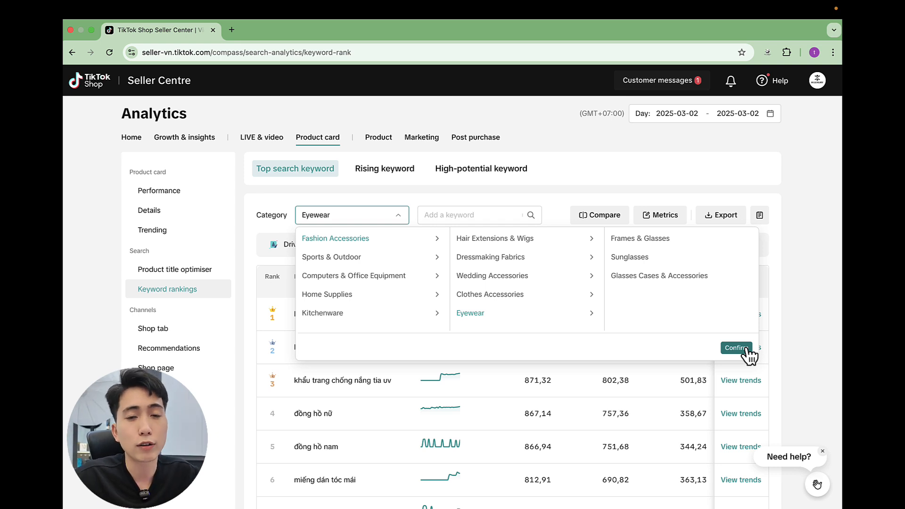
pyautogui.click(747, 350)
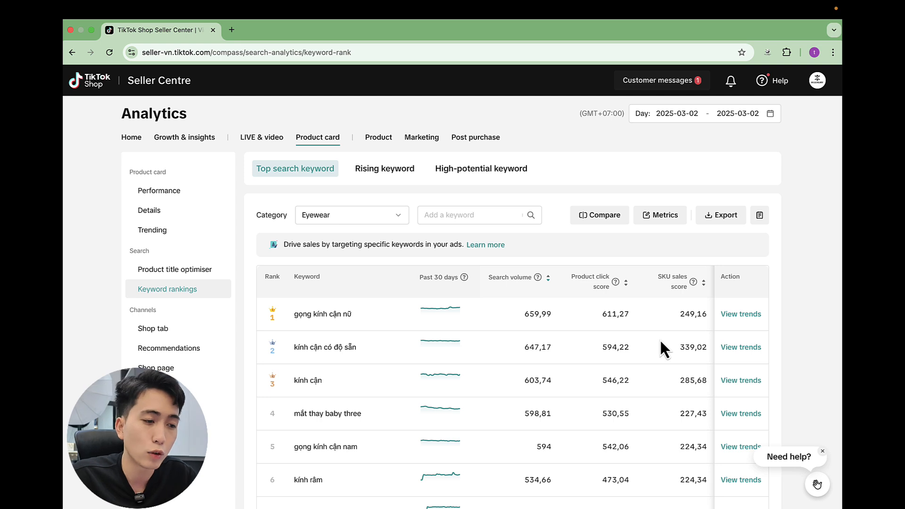
# Step: Examine the Eyewear keyword list from the first-ranked keyword to the end, comparing search volumes
pyautogui.moveTo(291, 314); pyautogui.dragTo(362, 316)
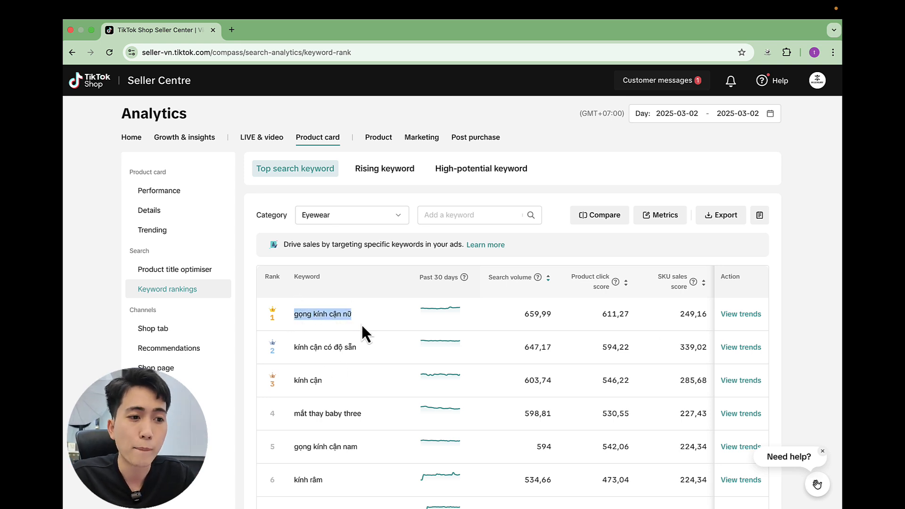
pyautogui.scroll(-2, 362, 328)
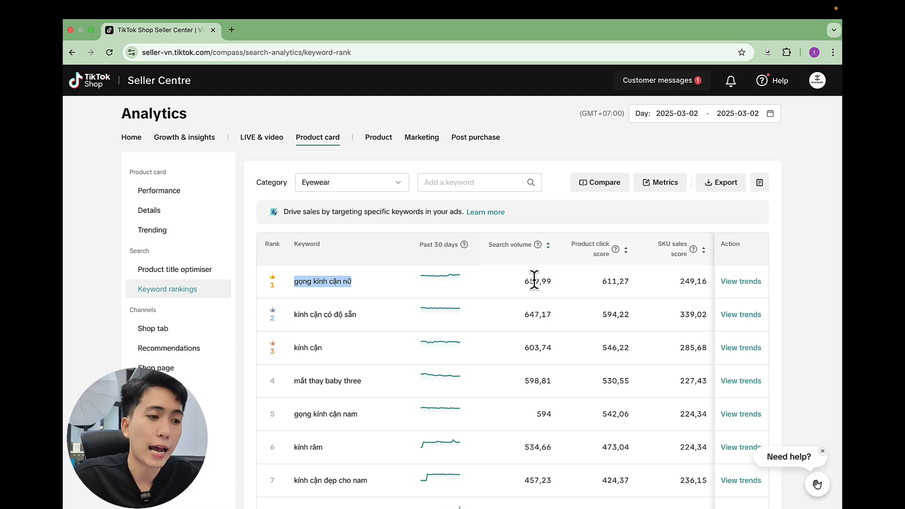
pyautogui.scroll(-3, 541, 330)
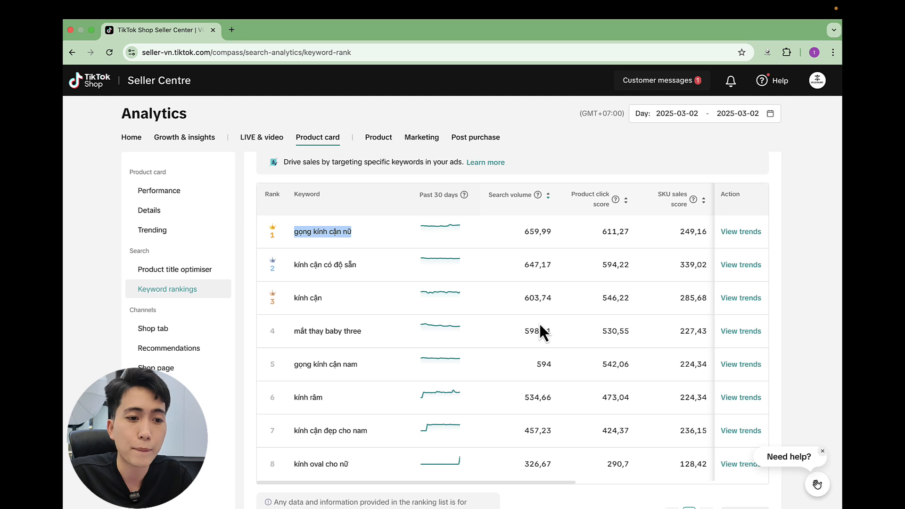
pyautogui.scroll(-3, 551, 303)
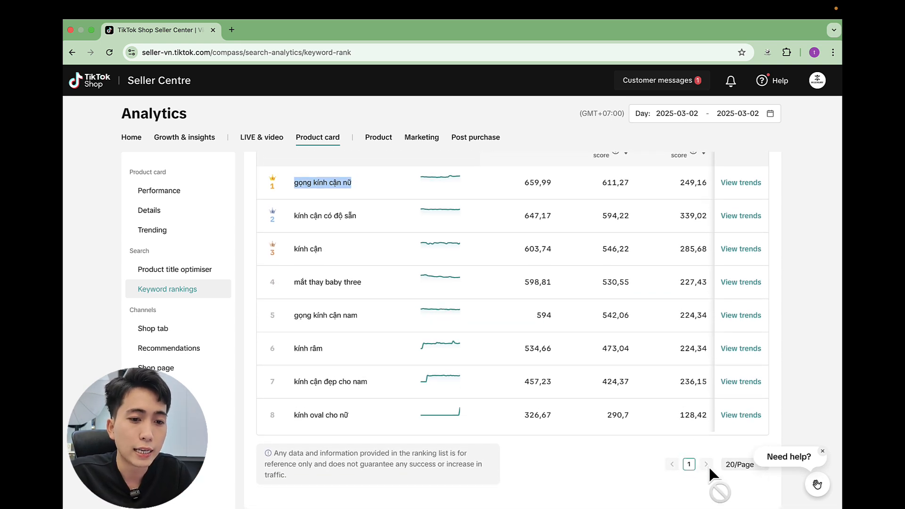
pyautogui.scroll(8, 653, 372)
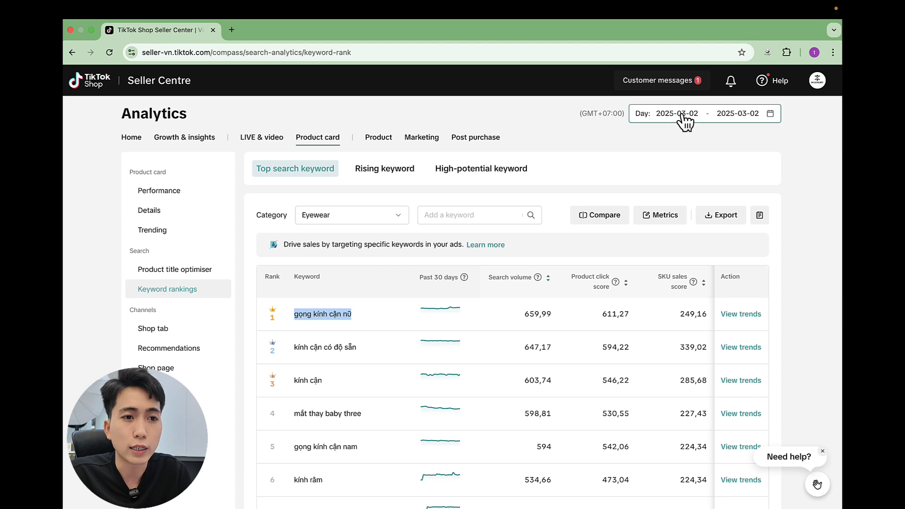
# Step: Set the keyword ranking period to the month of January 2025
pyautogui.click(682, 116)
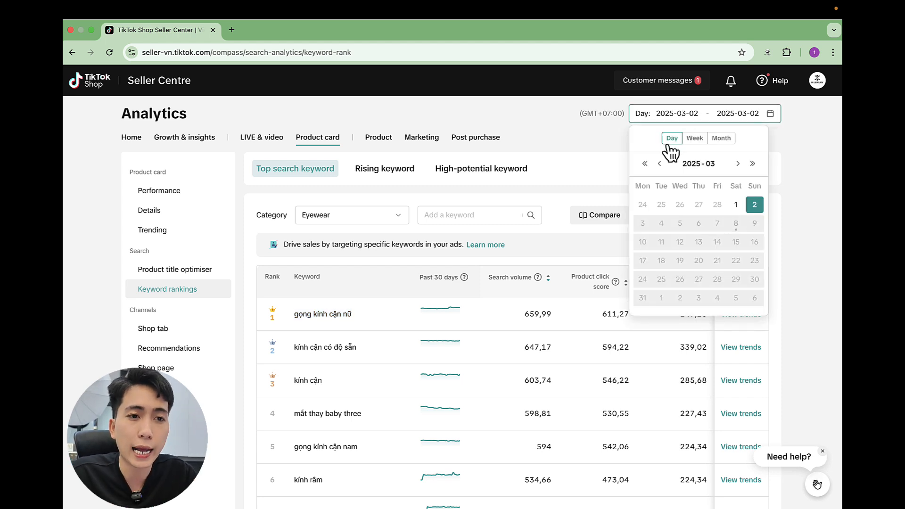
pyautogui.click(723, 139)
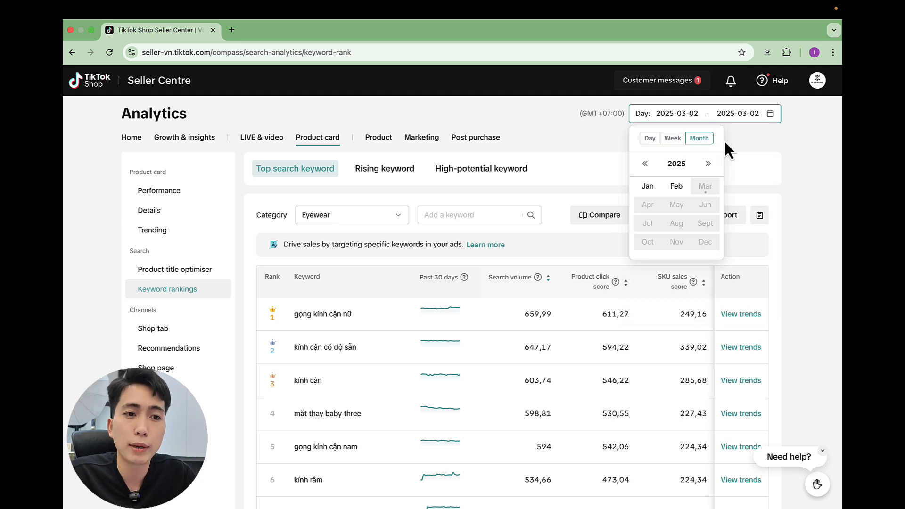
pyautogui.click(648, 189)
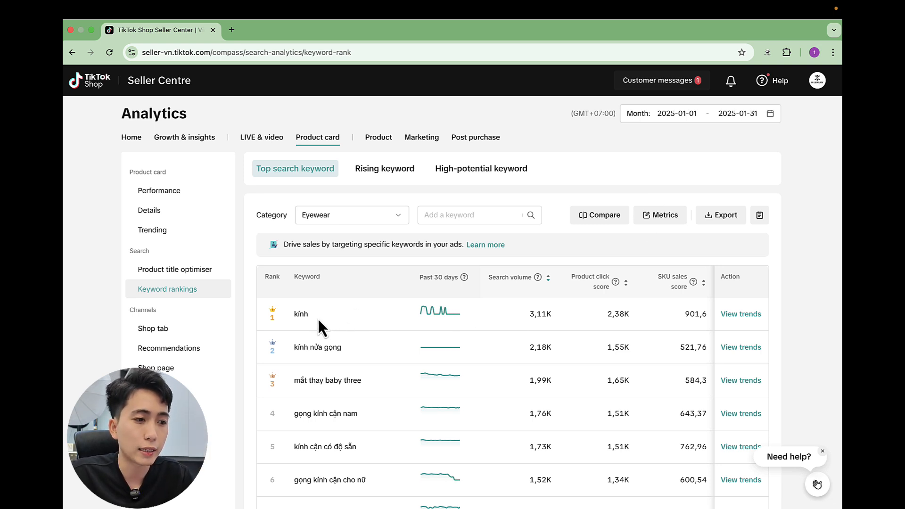
# Step: Examine the January 2025 Eyewear keyword ranking from first to last, highlighting the keyword "gọng kính cận nam"
pyautogui.scroll(-2, 318, 317)
pyautogui.scroll(-3, 330, 315)
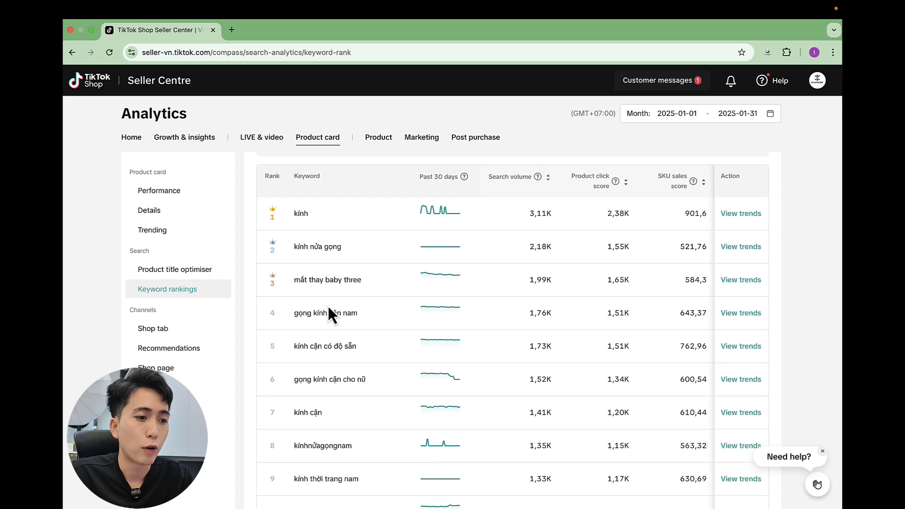
pyautogui.moveTo(296, 314); pyautogui.dragTo(372, 323)
pyautogui.scroll(-4, 358, 314)
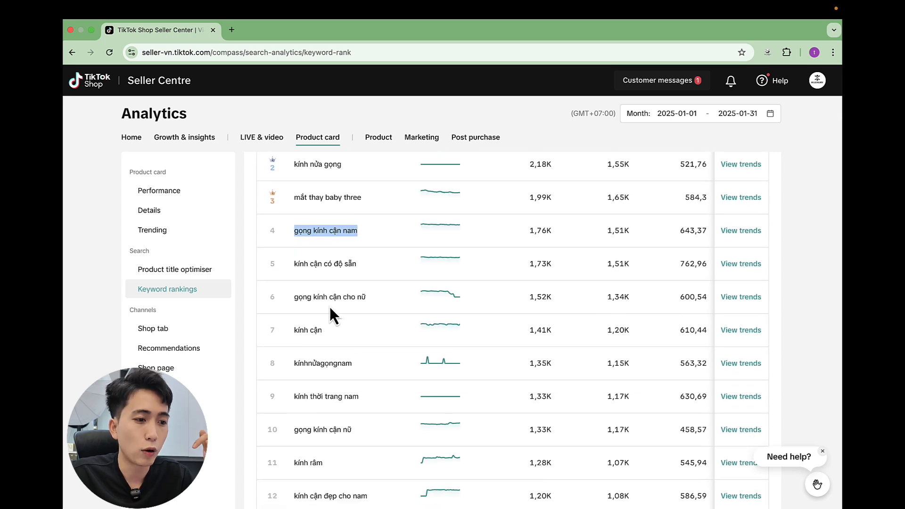
pyautogui.scroll(-5, 321, 341)
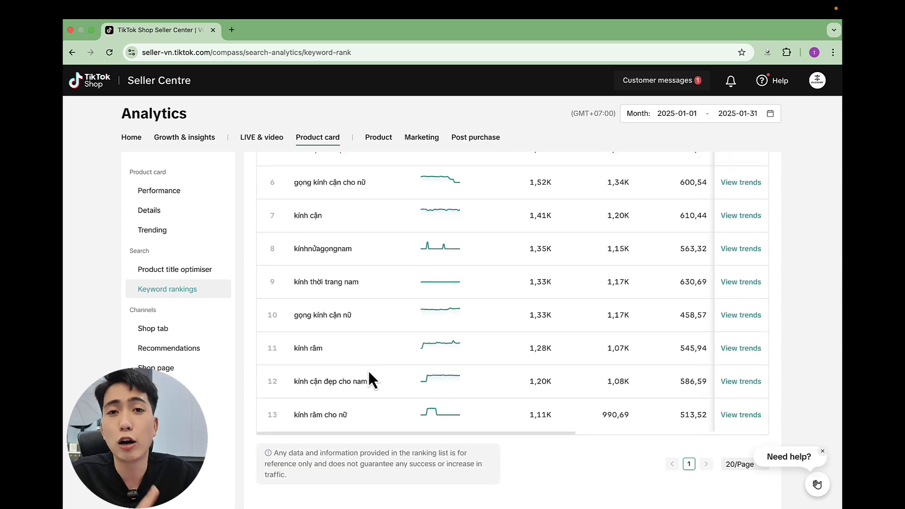
pyautogui.scroll(1, 366, 380)
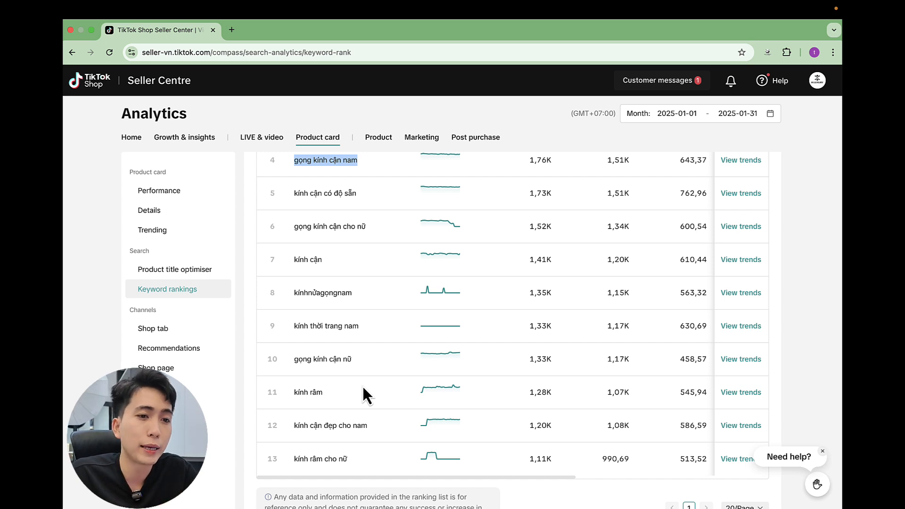
pyautogui.scroll(1, 405, 389)
pyautogui.scroll(3, 405, 395)
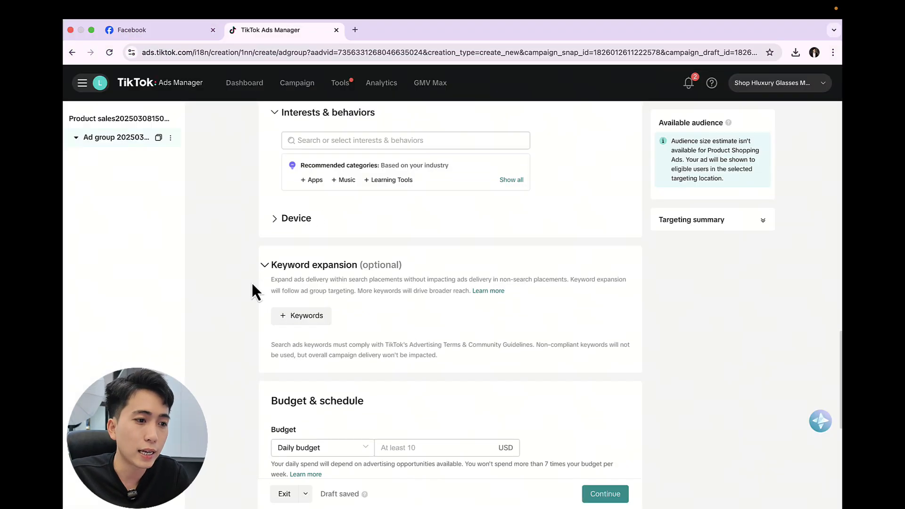
# Step: Switch to TikTok Ads Manager, download the bulk upload template for keyword expansion and open it in Excel
pyautogui.click(325, 320)
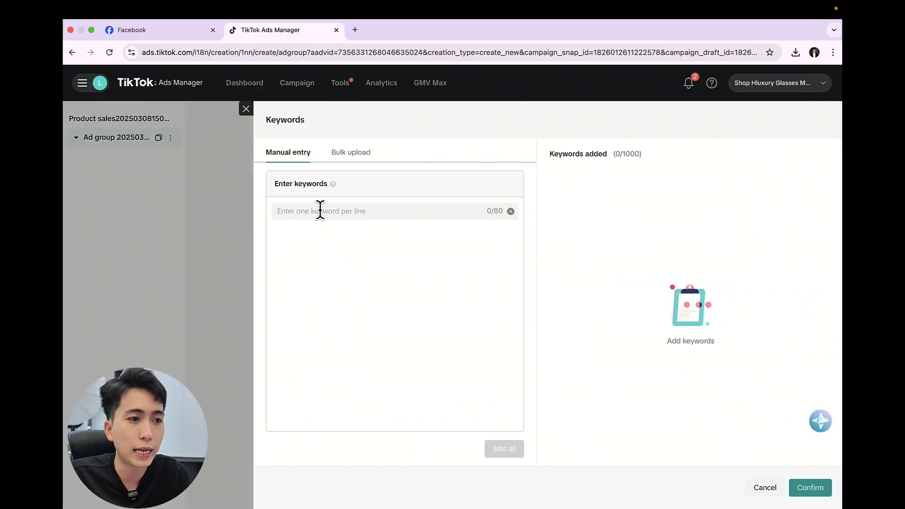
pyautogui.click(358, 158)
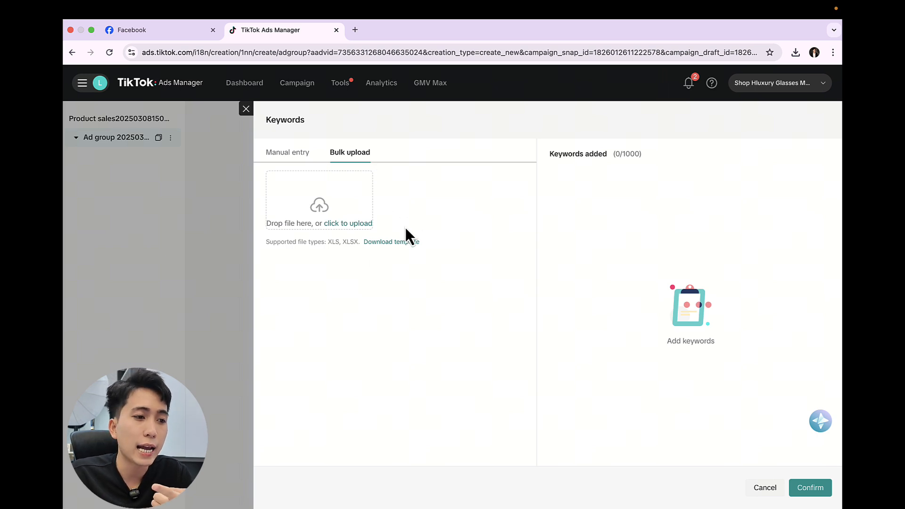
pyautogui.doubleClick(334, 241)
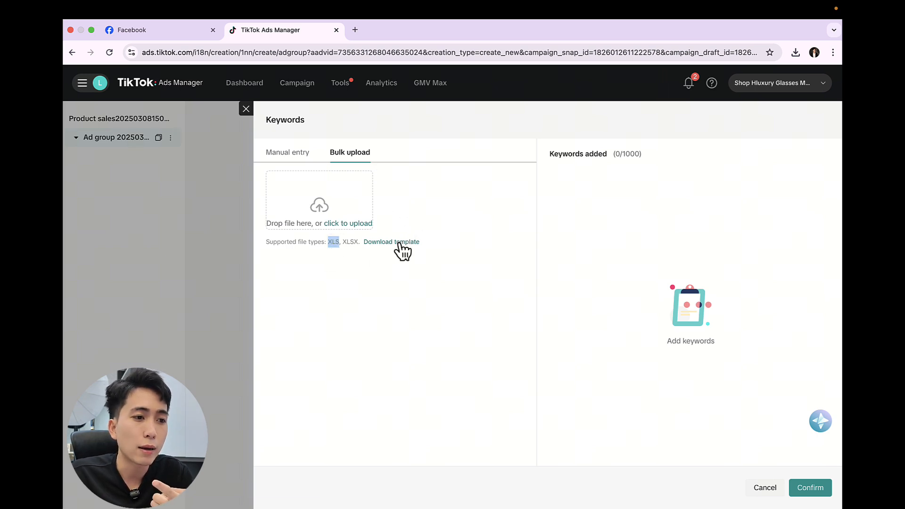
pyautogui.click(400, 243)
pyautogui.click(719, 81)
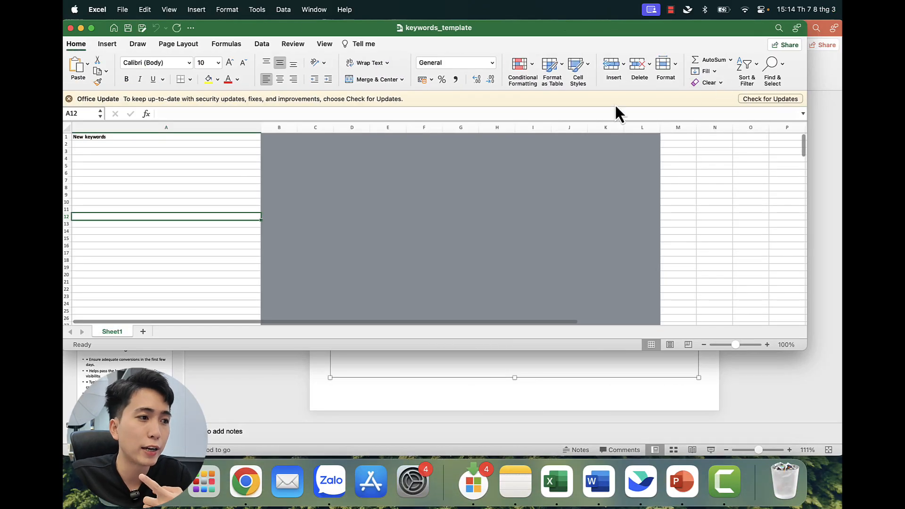
# Step: Maximize the keywords_template workbook and paste "kính thời trang nam" into cell A2 under New keywords
pyautogui.click(178, 144)
pyautogui.press('ctrl+super+f')
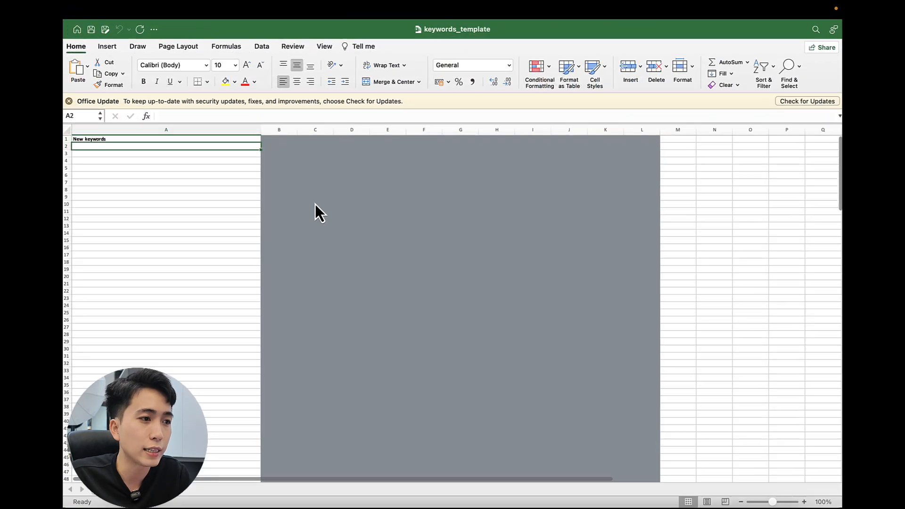
pyautogui.click(212, 152)
pyautogui.click(200, 146)
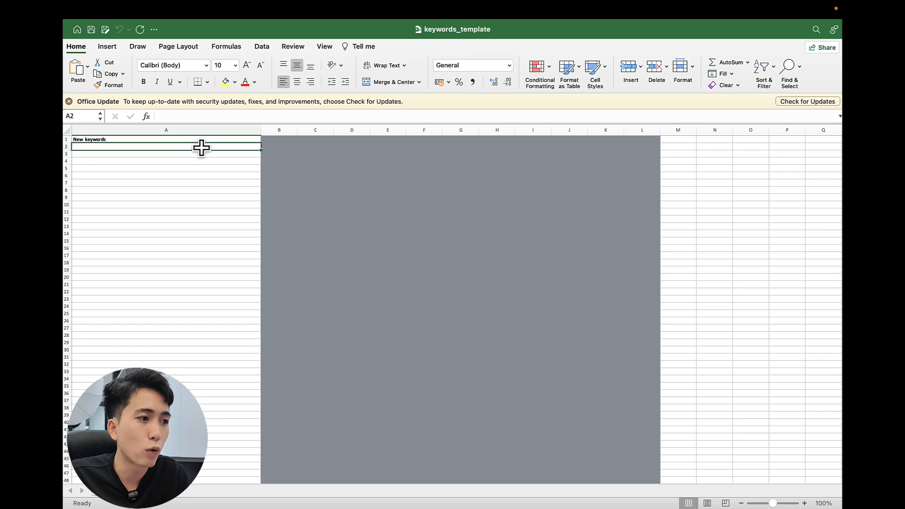
pyautogui.write('kính thời trang nam')
pyautogui.click(189, 157)
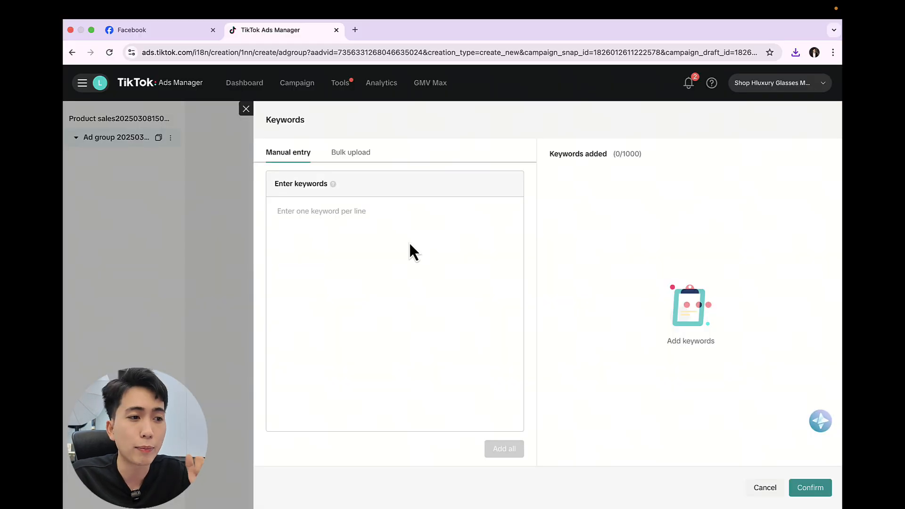
# Step: Switch back to TikTok Ads Manager and manually enter the keywords "kính thời trang nam" and "kính râm nam"
pyautogui.click(350, 212)
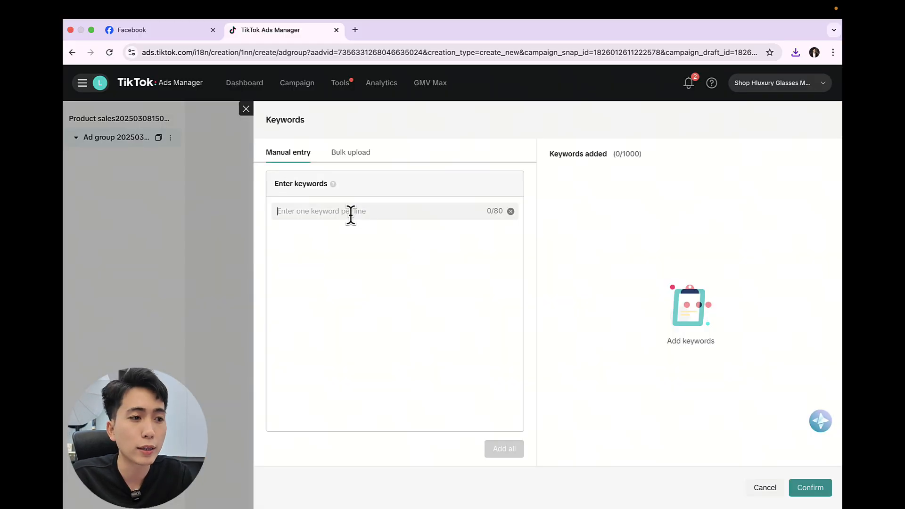
pyautogui.write('kính thời trang nam')
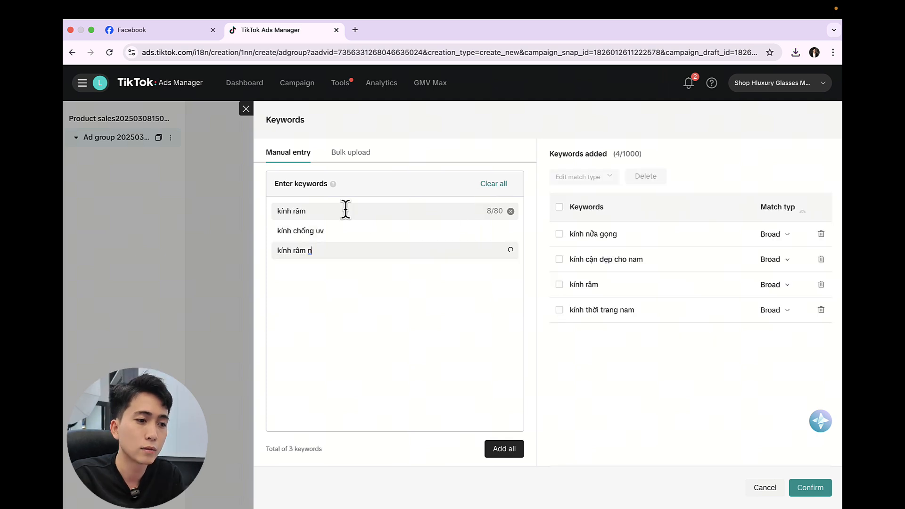
pyautogui.write('am')
pyautogui.press('Return')
# Step: Enter "kính râm nam nữ" and "mắt kính" as further keywords, each on its own line
pyautogui.write('kính râ')
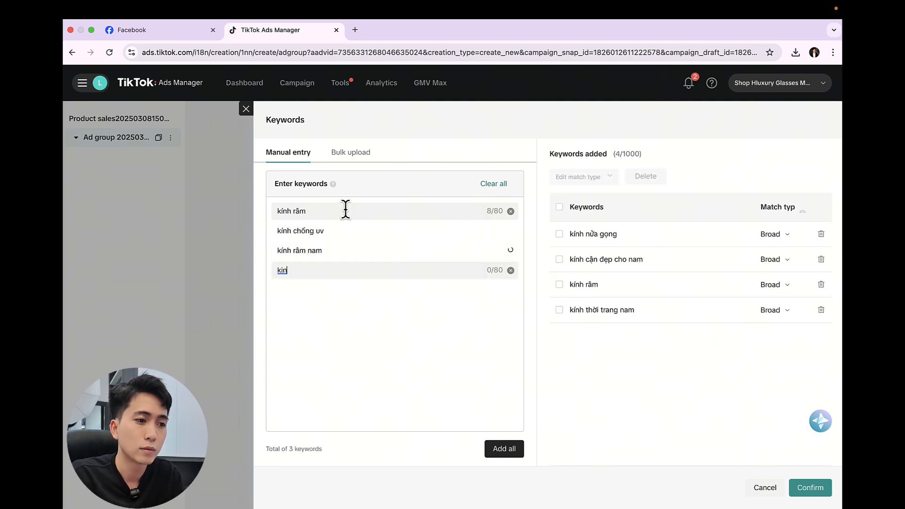
pyautogui.write('m nam nữ')
pyautogui.press('Return')
pyautogui.write('mắ')
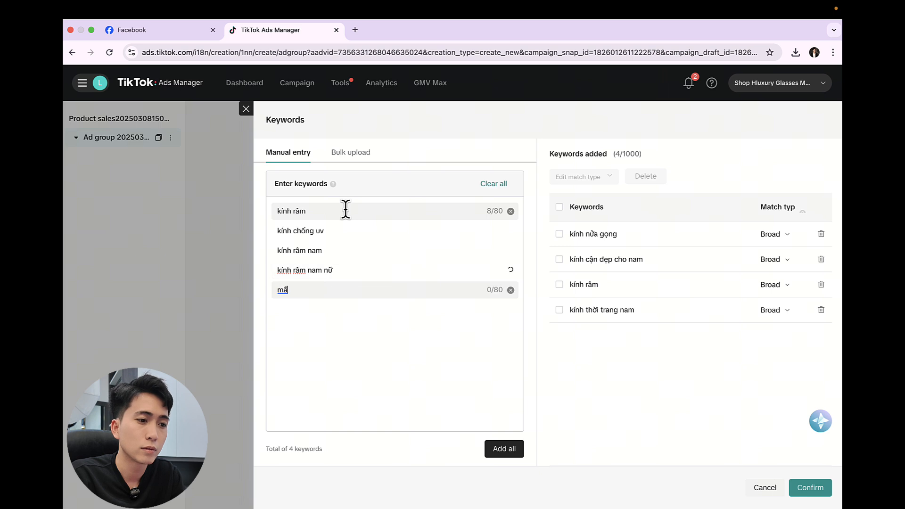
pyautogui.write('t kính')
pyautogui.press('Return')
# Step: Enter the keywords "kính mắt thời trang", "kính chống uv" and "kính phi công", add them all and save the keyword list
pyautogui.write('kín')
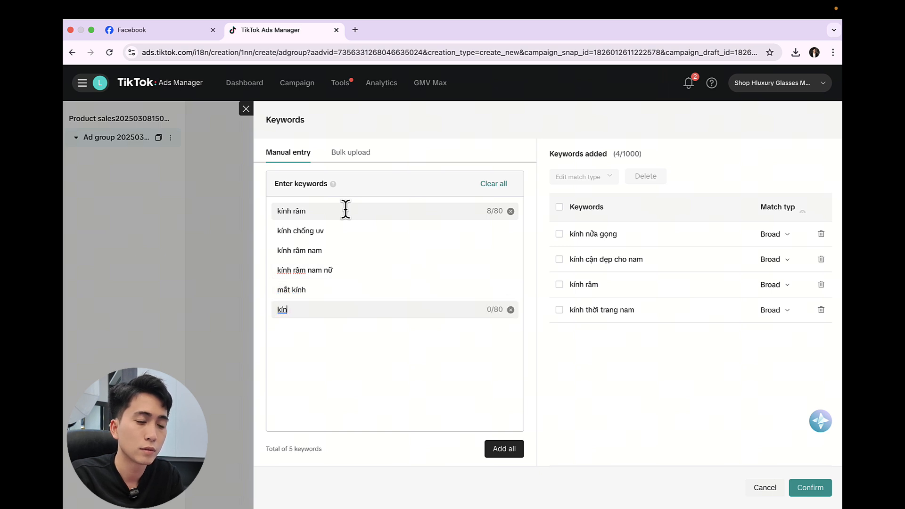
pyautogui.write('h măt thời trang')
pyautogui.press('Return')
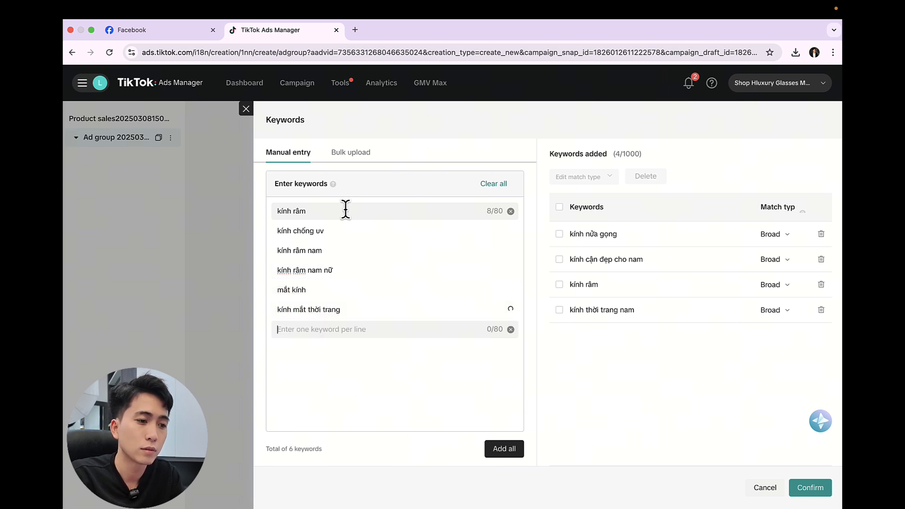
pyautogui.write('kinh chống uv')
pyautogui.press('Return')
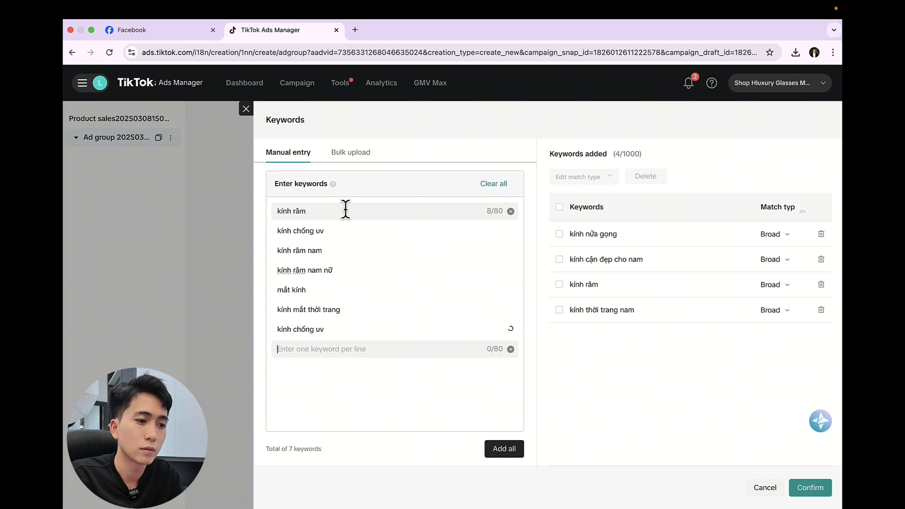
pyautogui.write('kính')
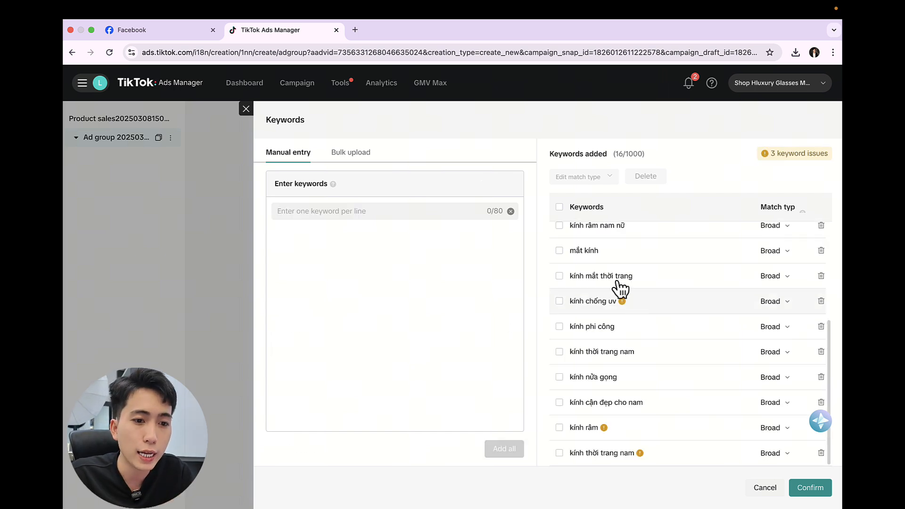
pyautogui.click(809, 490)
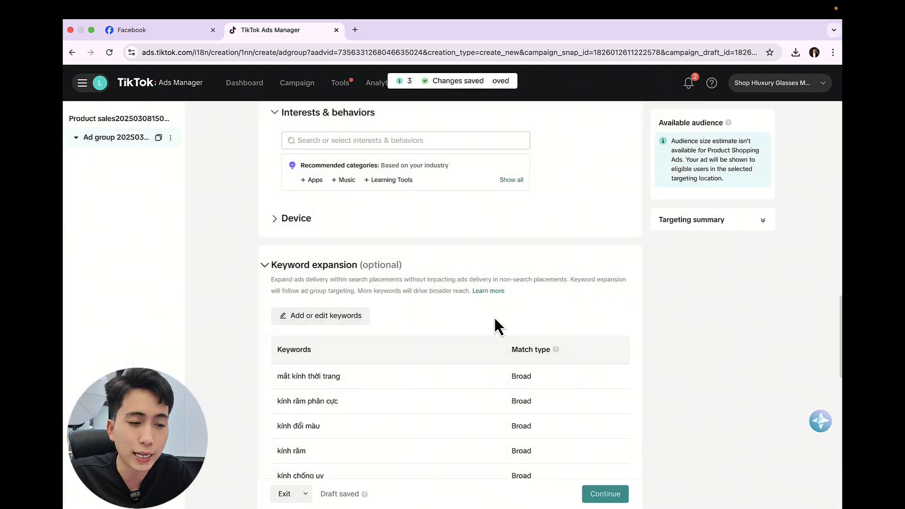
# Step: Examine the saved keyword expansion list and the match type of each keyword
pyautogui.scroll(-3, 494, 317)
pyautogui.scroll(-3, 575, 335)
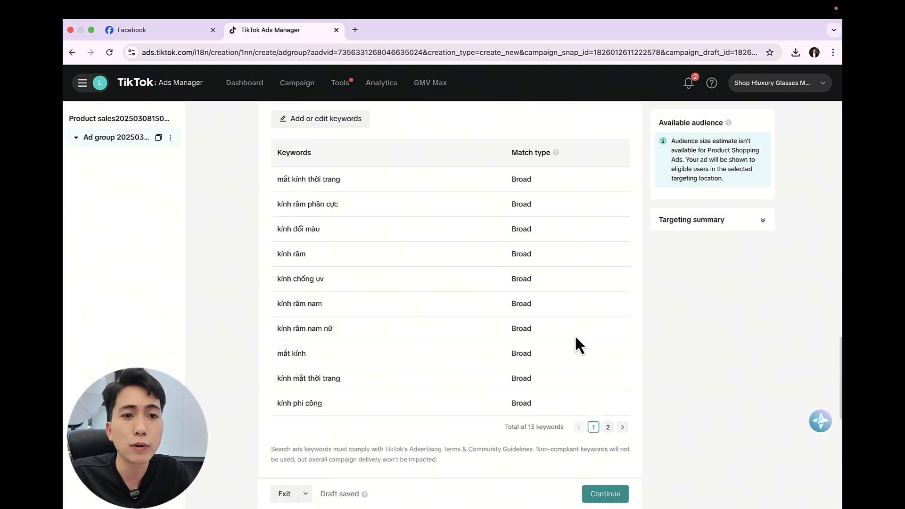
pyautogui.scroll(2, 576, 337)
pyautogui.scroll(-1, 576, 338)
pyautogui.scroll(1, 577, 337)
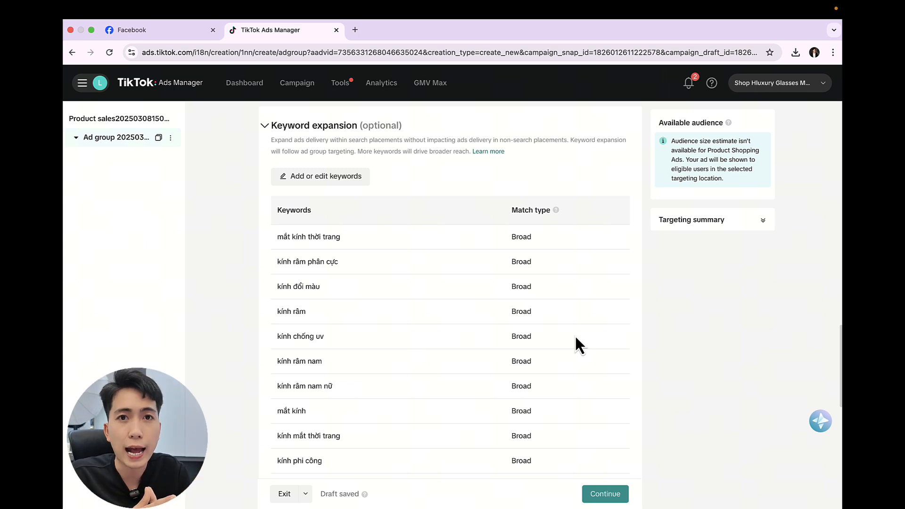
pyautogui.scroll(-2, 556, 321)
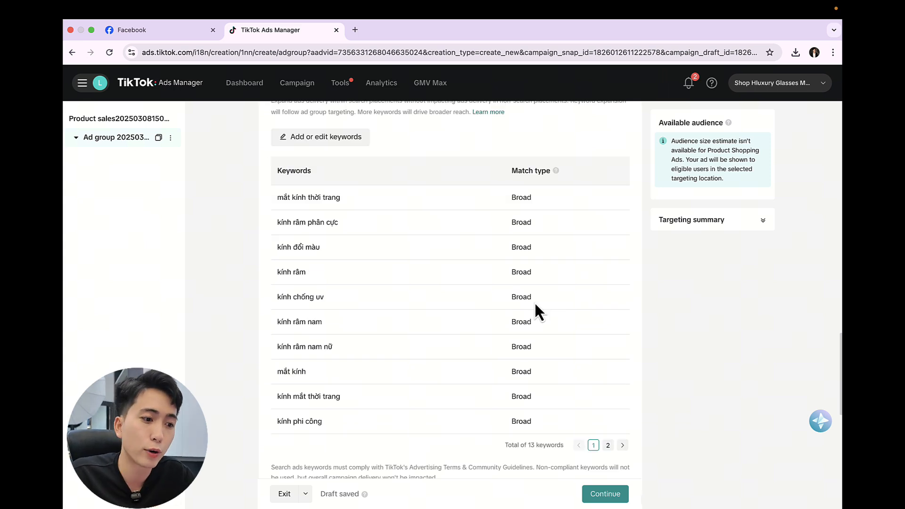
# Step: Set the ad group's optimization goal to Purchases with a target CPA of 2 USD per conversion
pyautogui.scroll(-10, 508, 278)
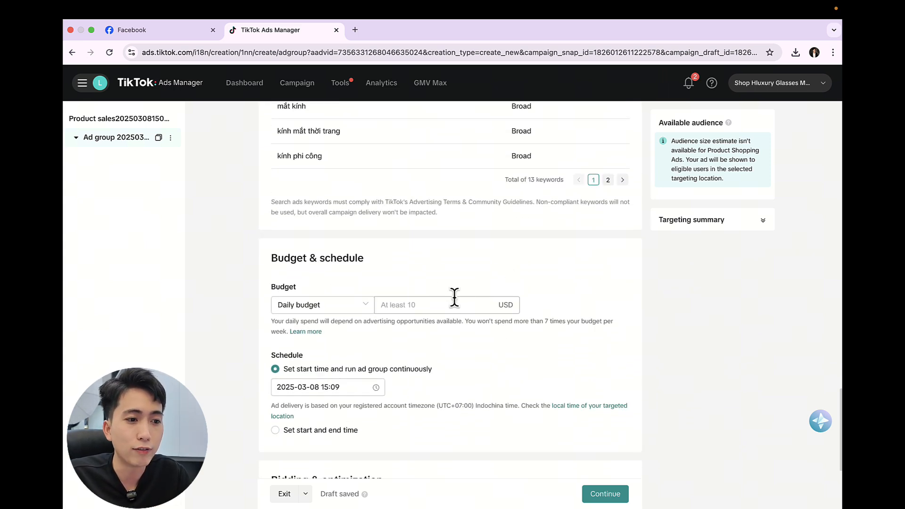
pyautogui.click(435, 305)
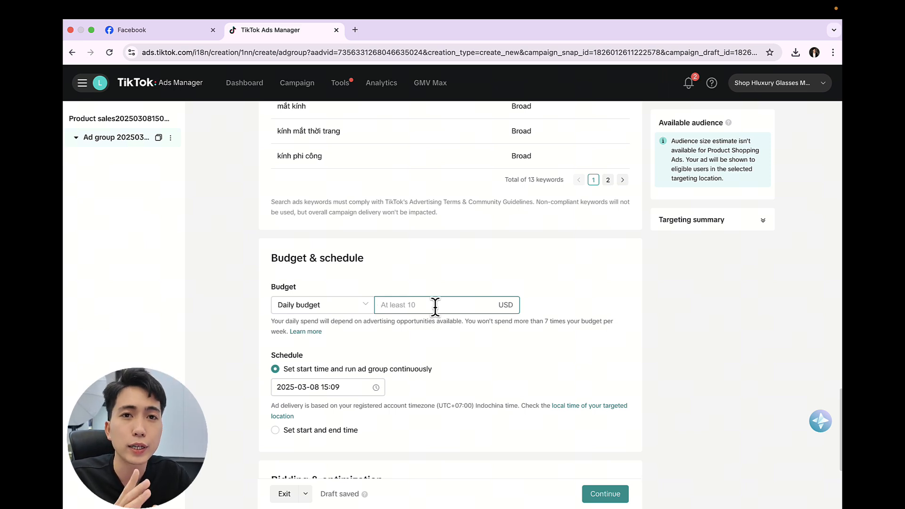
pyautogui.scroll(-6, 440, 316)
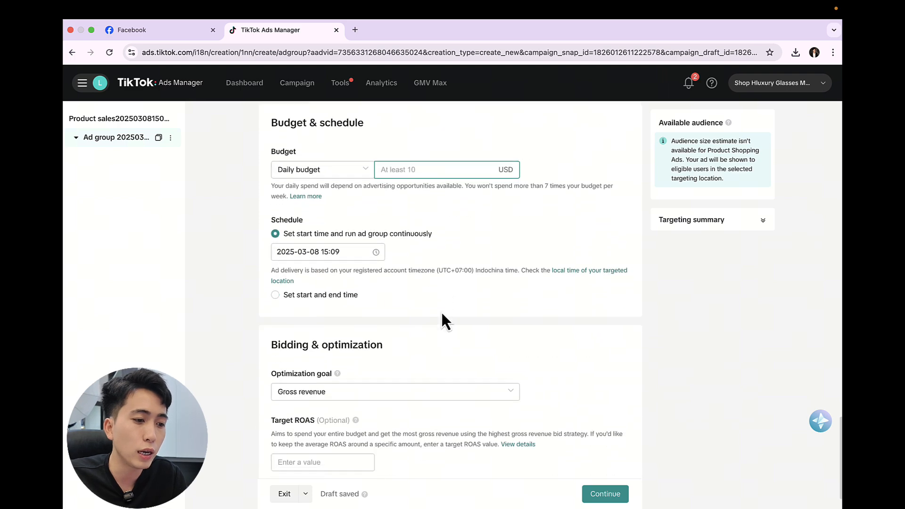
pyautogui.click(374, 355)
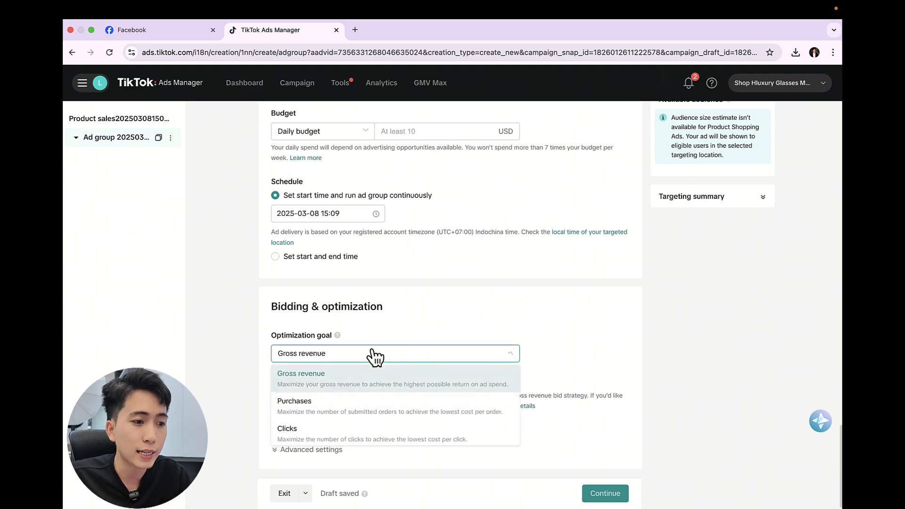
pyautogui.click(340, 409)
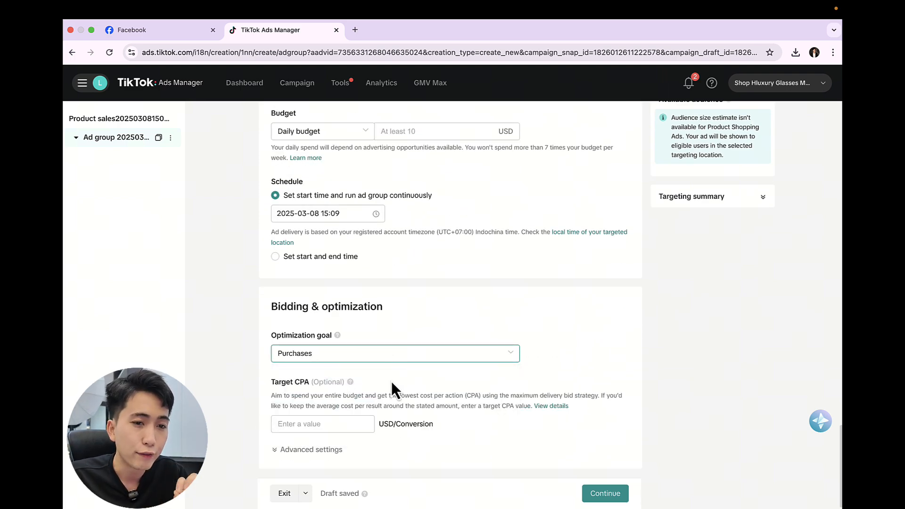
pyautogui.click(328, 421)
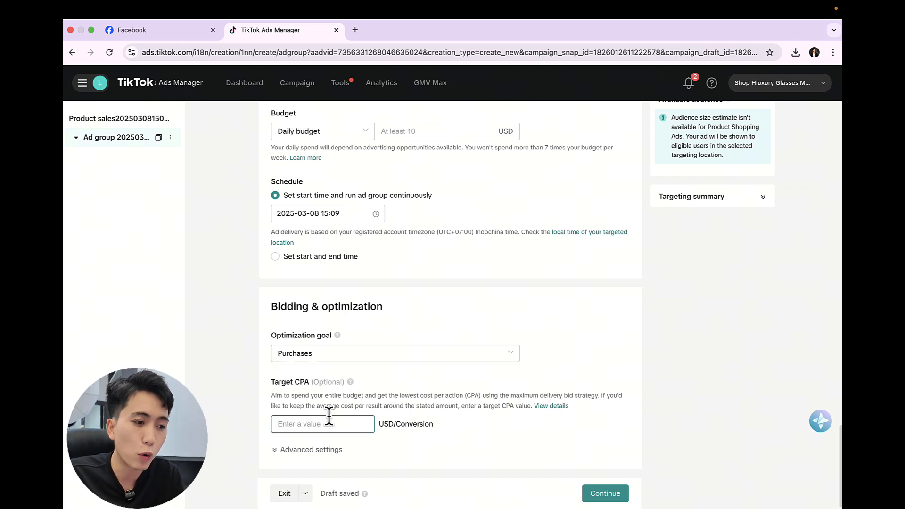
pyautogui.write('2')
pyautogui.click(610, 357)
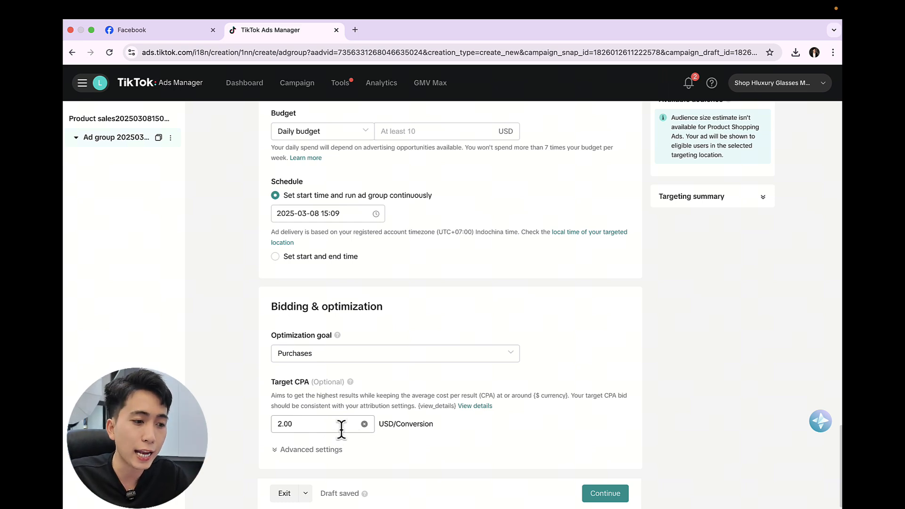
# Step: Set the ad group's daily budget to 40 USD
pyautogui.scroll(2, 437, 311)
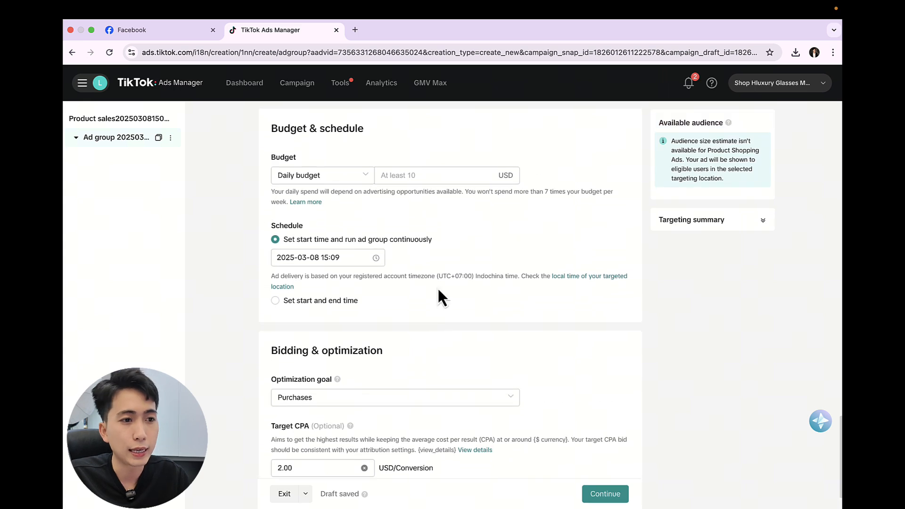
pyautogui.click(401, 175)
pyautogui.write('40')
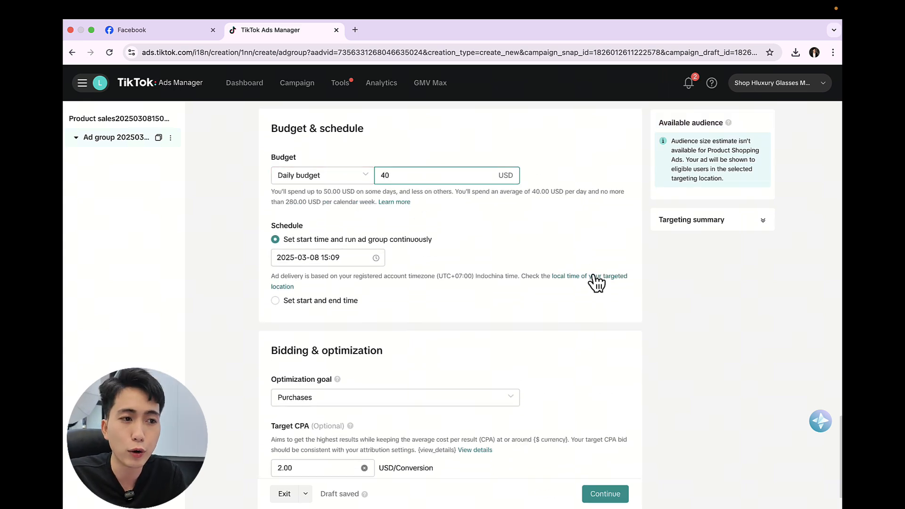
pyautogui.click(581, 247)
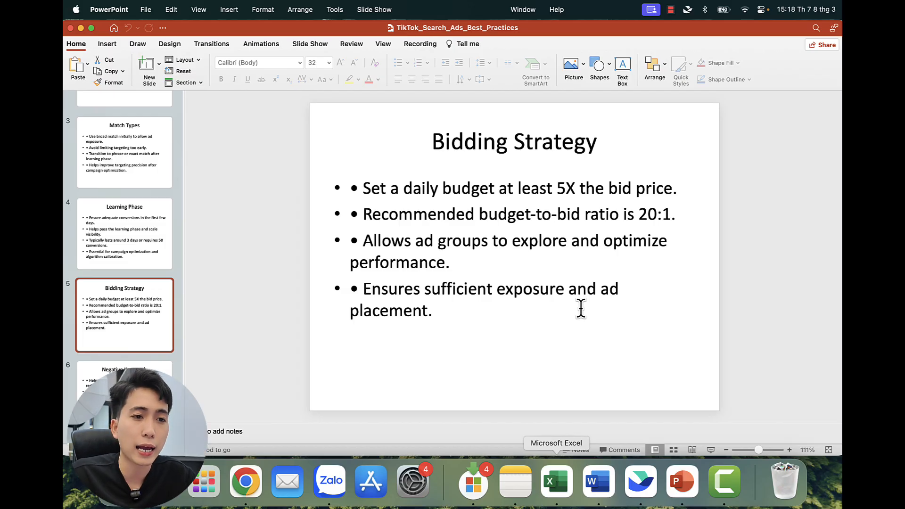
# Step: Switch to PowerPoint and highlight the recommended 20:1 budget-to-bid ratio on the Bidding Strategy slide
pyautogui.moveTo(639, 215); pyautogui.dragTo(689, 216)
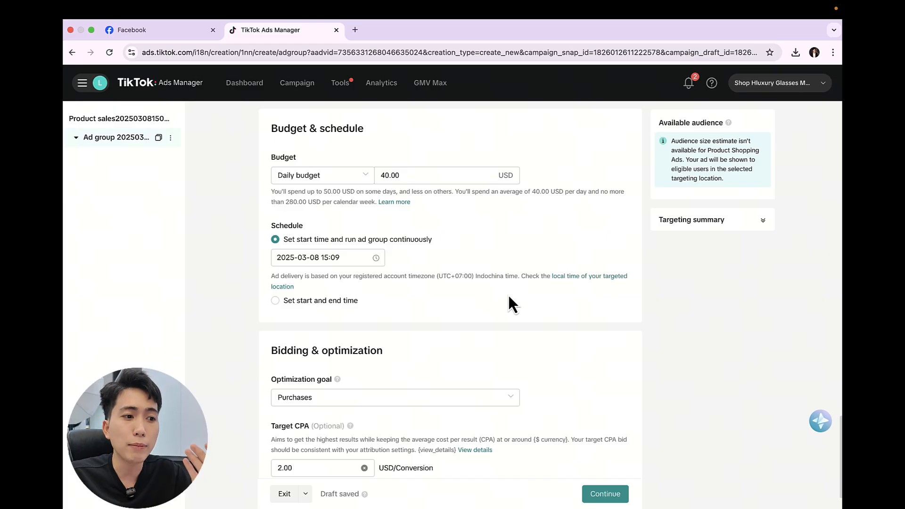
# Step: Return to TikTok Ads Manager, review the ad group's budget and bidding settings, and continue to the ad setup
pyautogui.scroll(-1, 508, 293)
pyautogui.scroll(3, 508, 293)
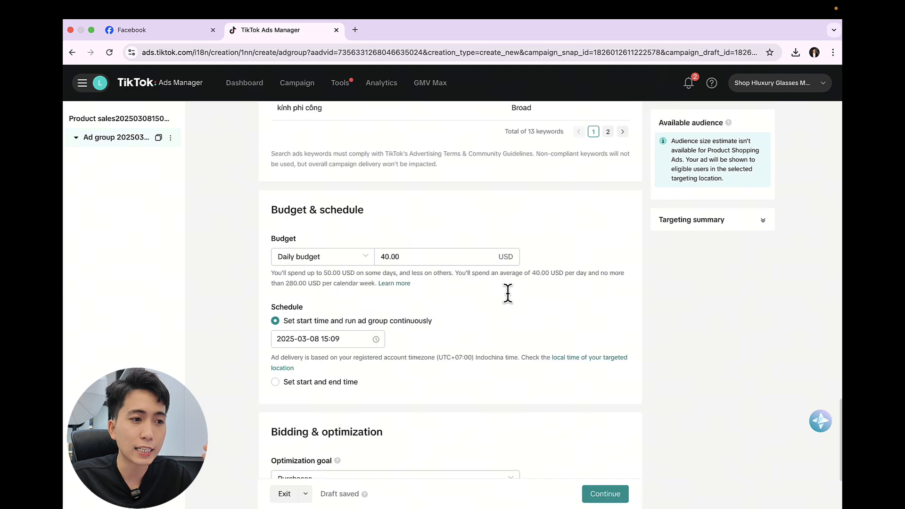
pyautogui.scroll(2, 508, 293)
pyautogui.scroll(-4, 510, 297)
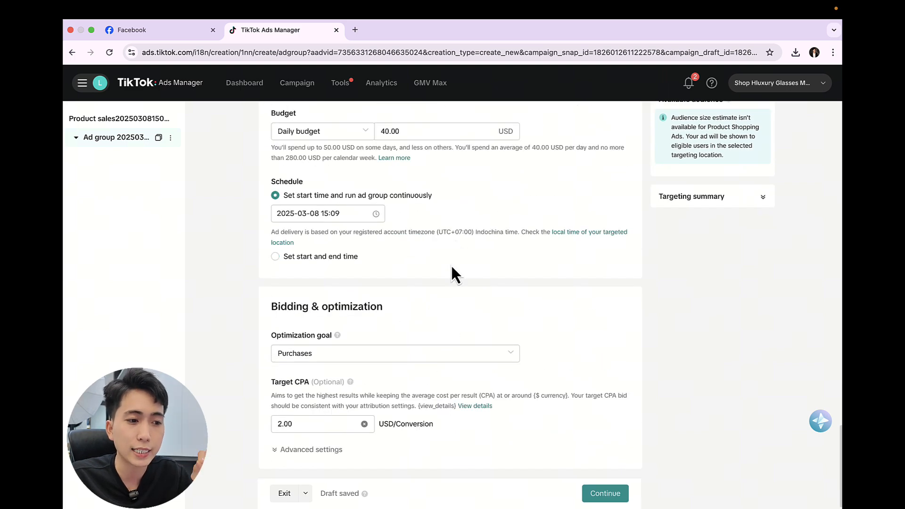
pyautogui.click(627, 494)
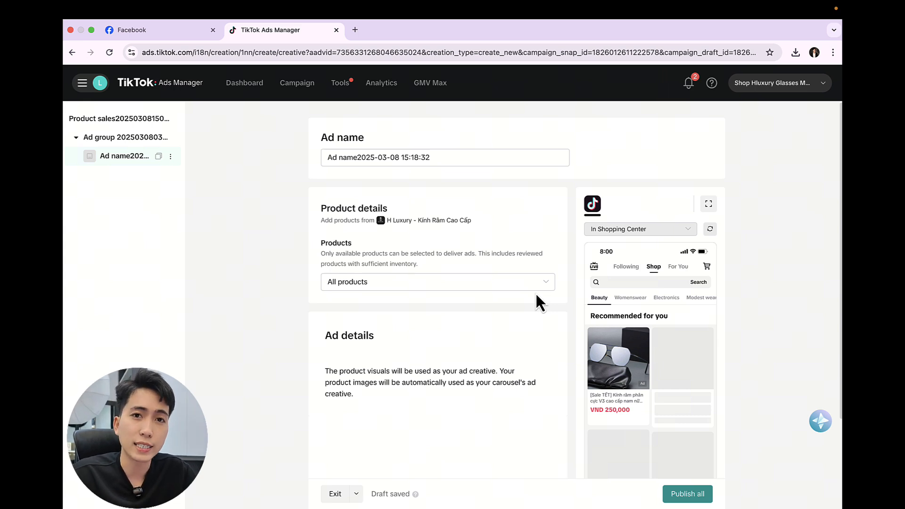
# Step: Limit the ad to specific products and add the black "Kính râm phân cực V3 cao cấp nam nữ chống tia UV400, gọng kim loại" sunglasses
pyautogui.click(535, 290)
pyautogui.click(418, 309)
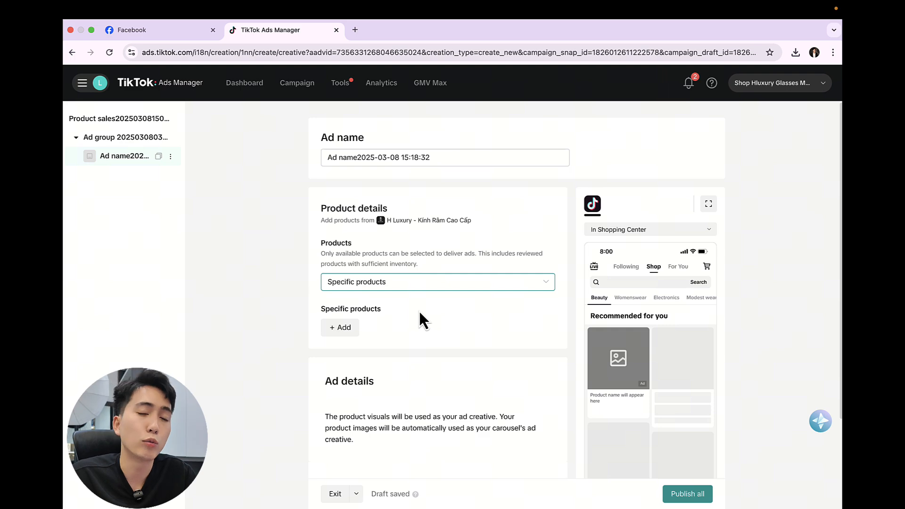
pyautogui.click(341, 329)
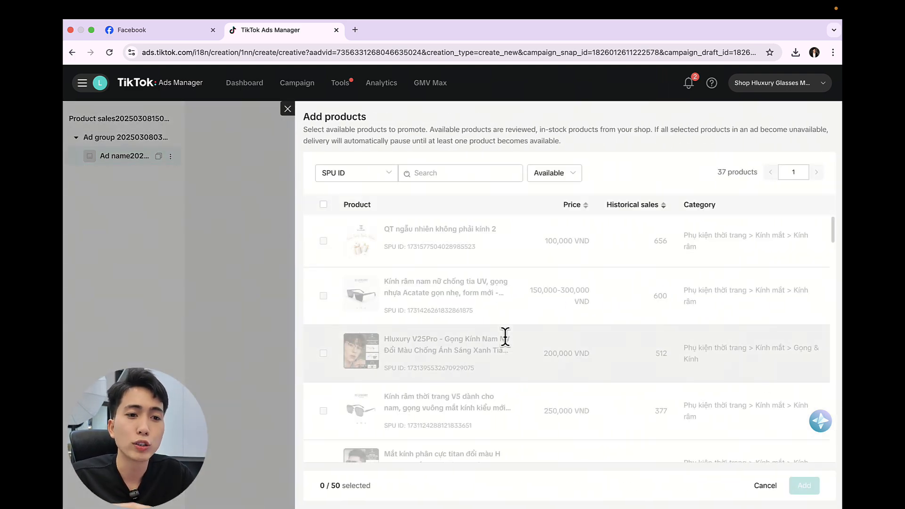
pyautogui.scroll(-4, 506, 337)
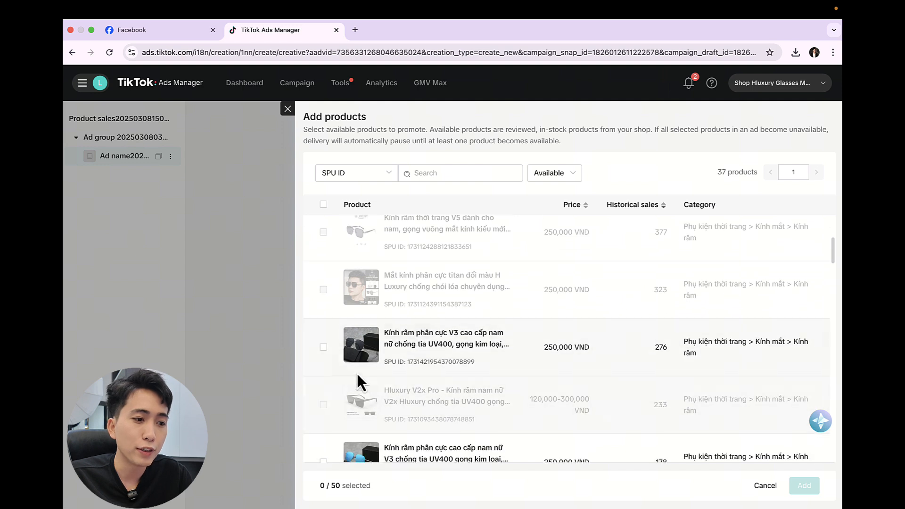
pyautogui.click(323, 347)
pyautogui.scroll(-2, 566, 349)
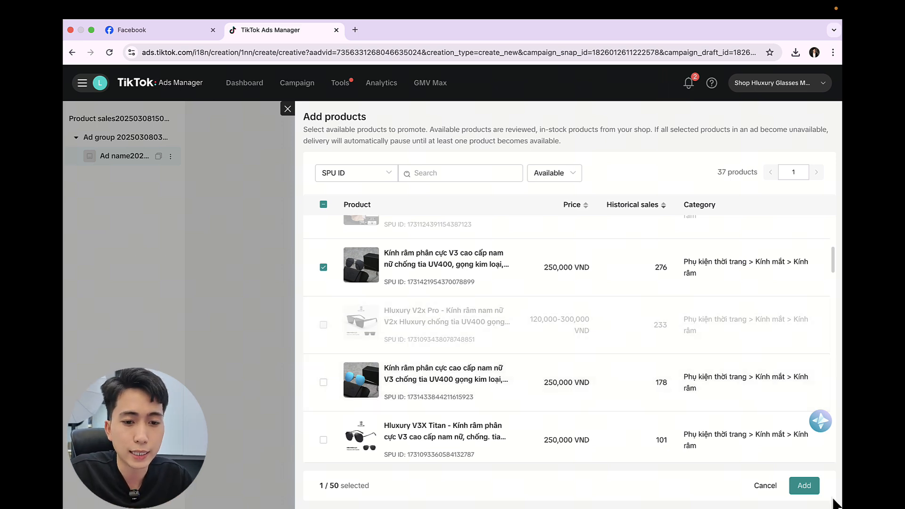
pyautogui.click(811, 490)
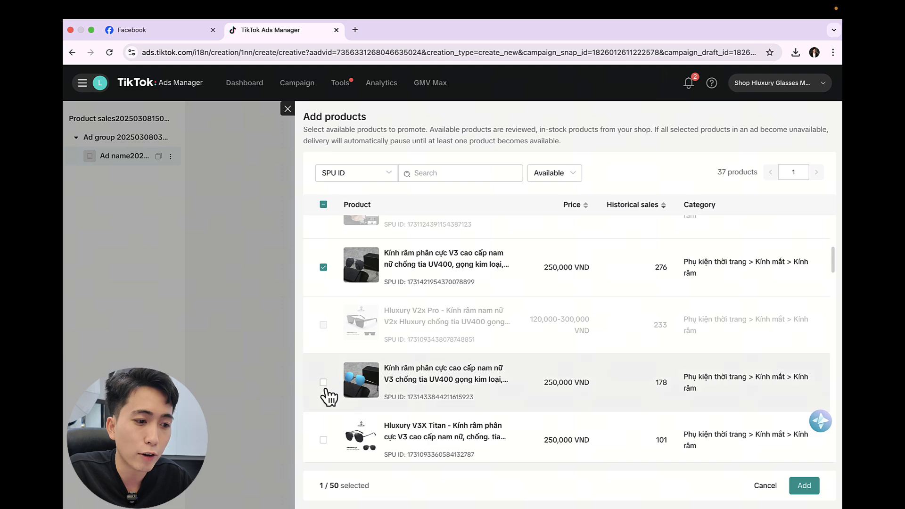
# Step: Publish the complete campaign with its ad group and ad
pyautogui.scroll(3, 479, 334)
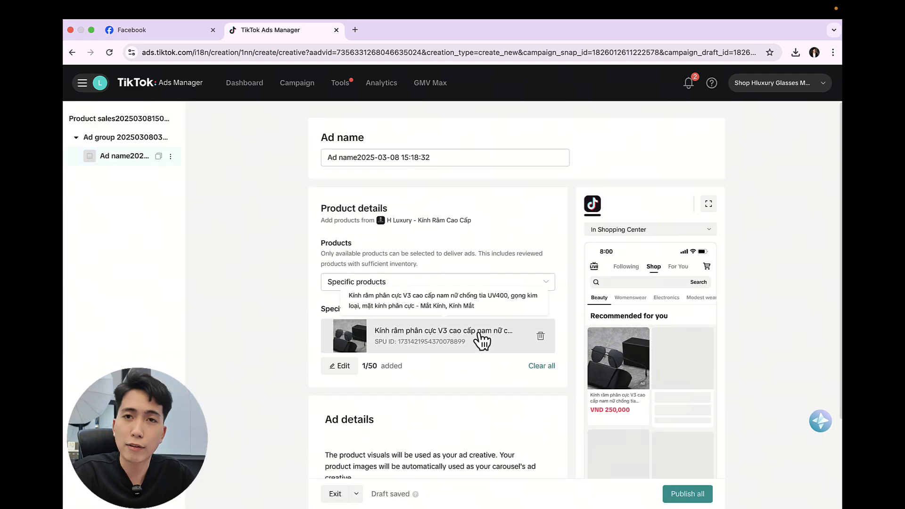
pyautogui.click(698, 494)
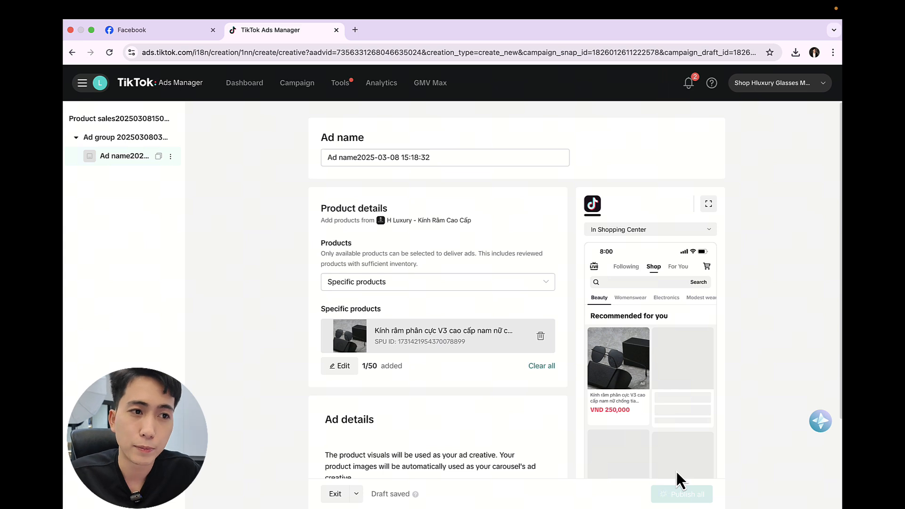